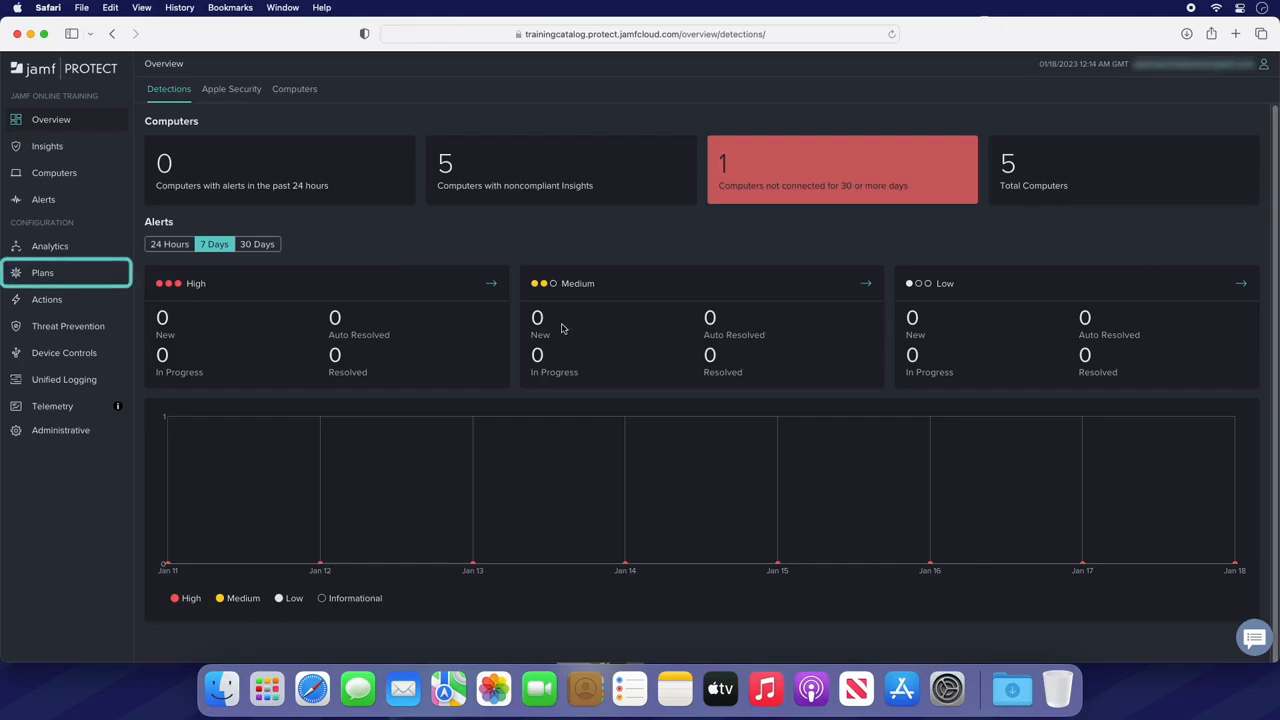
- Create a new plan named Training Team Macs with the description Jamf 170
click(77, 277)
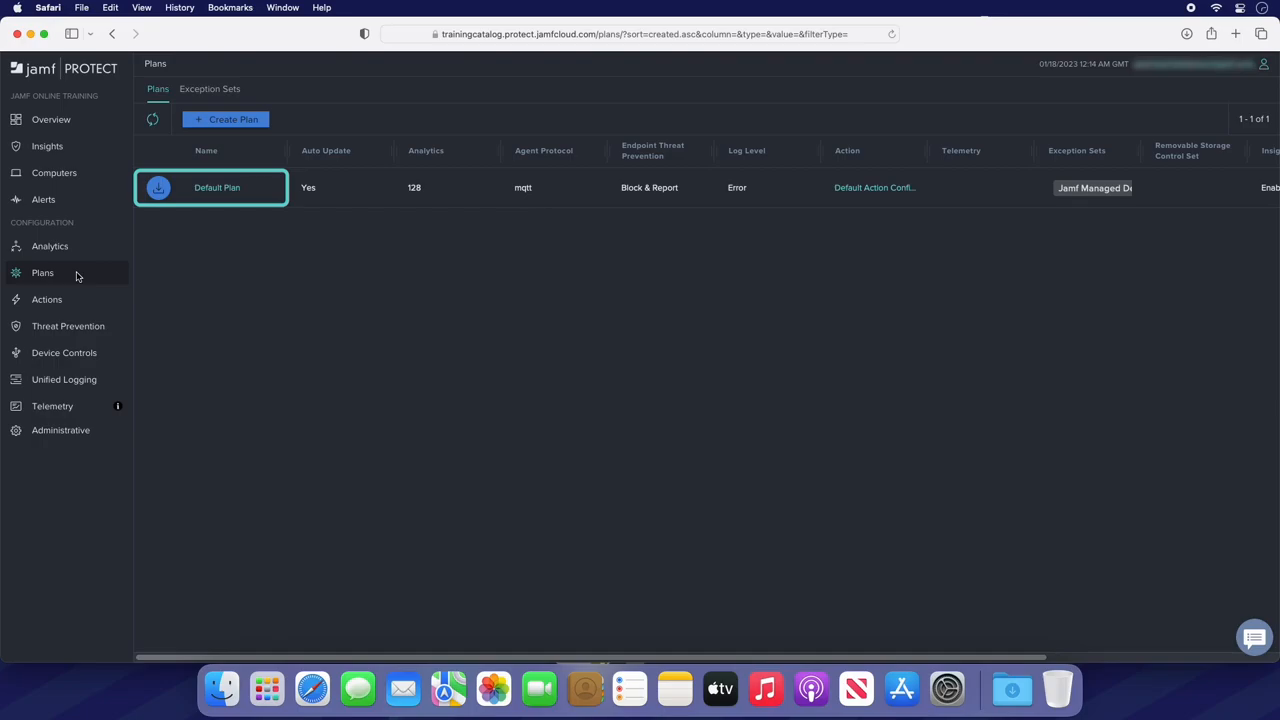
click(254, 125)
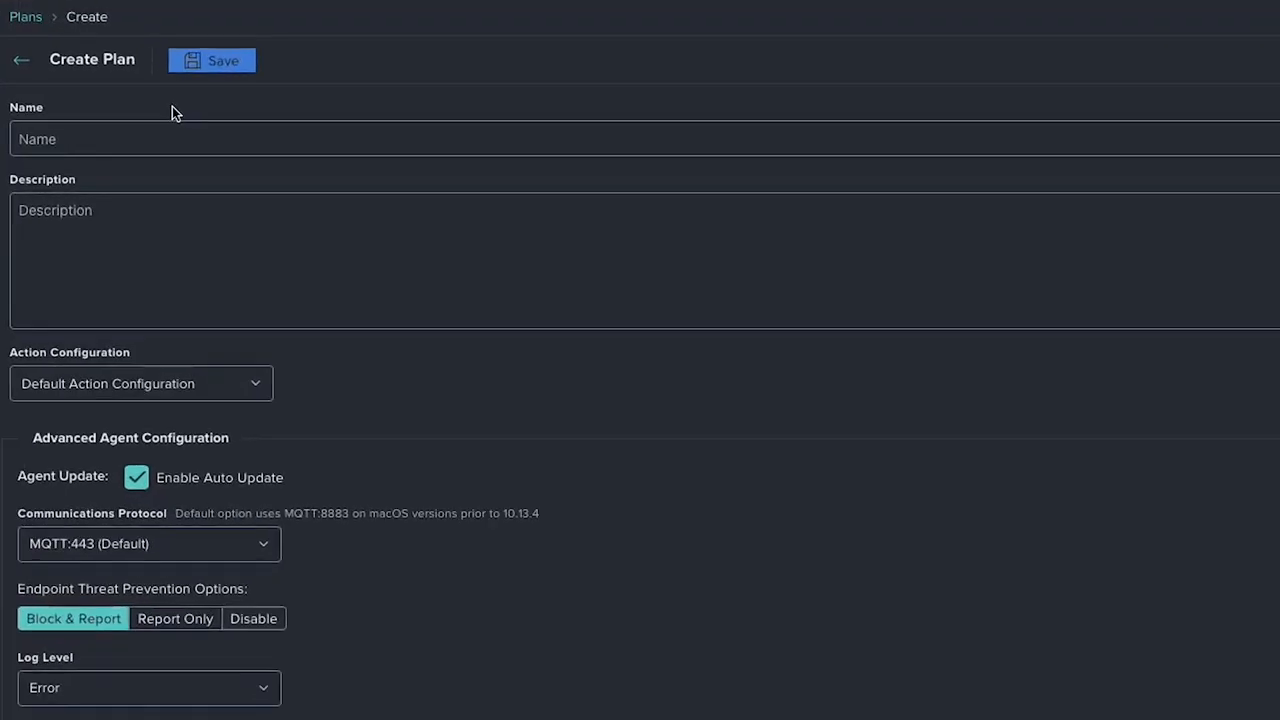
click(183, 138)
text(Training Team Macs)
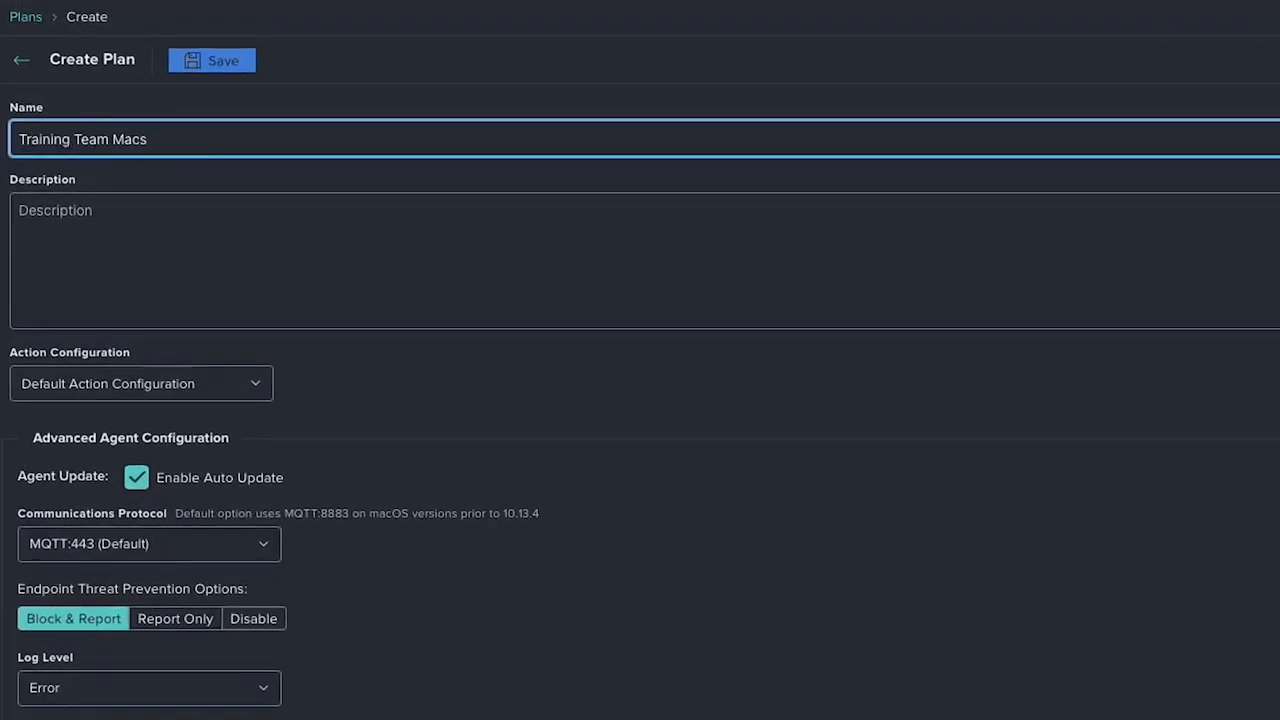
click(217, 224)
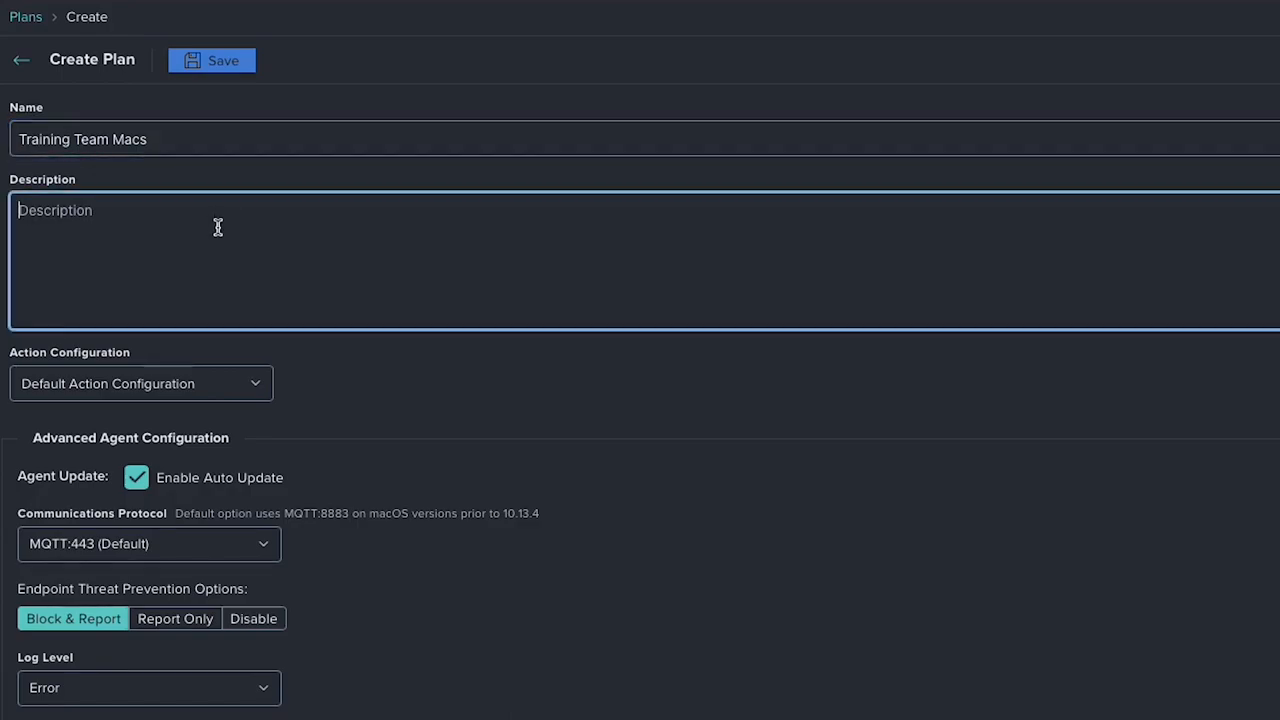
text(Jamf 170)
click(460, 383)
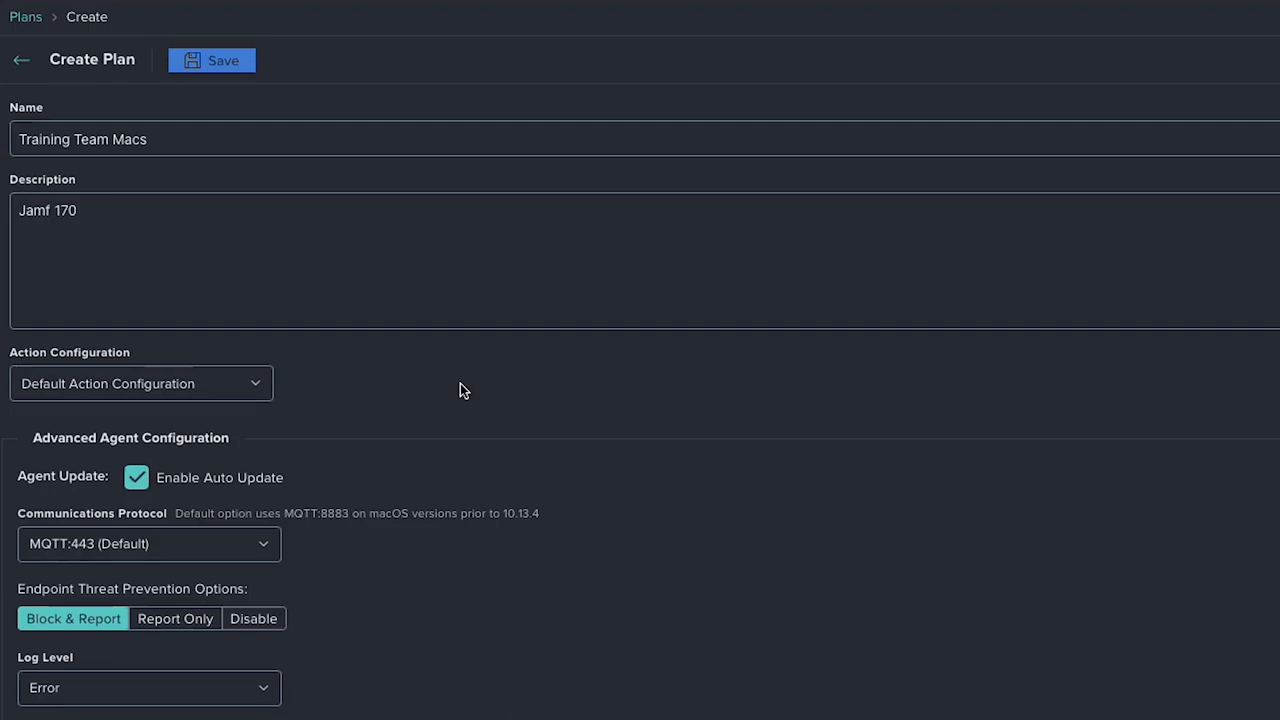
- Review the plan's options for action configuration, communications protocol and log level, keeping Error as the log level
scroll(460, 383, down, 3)
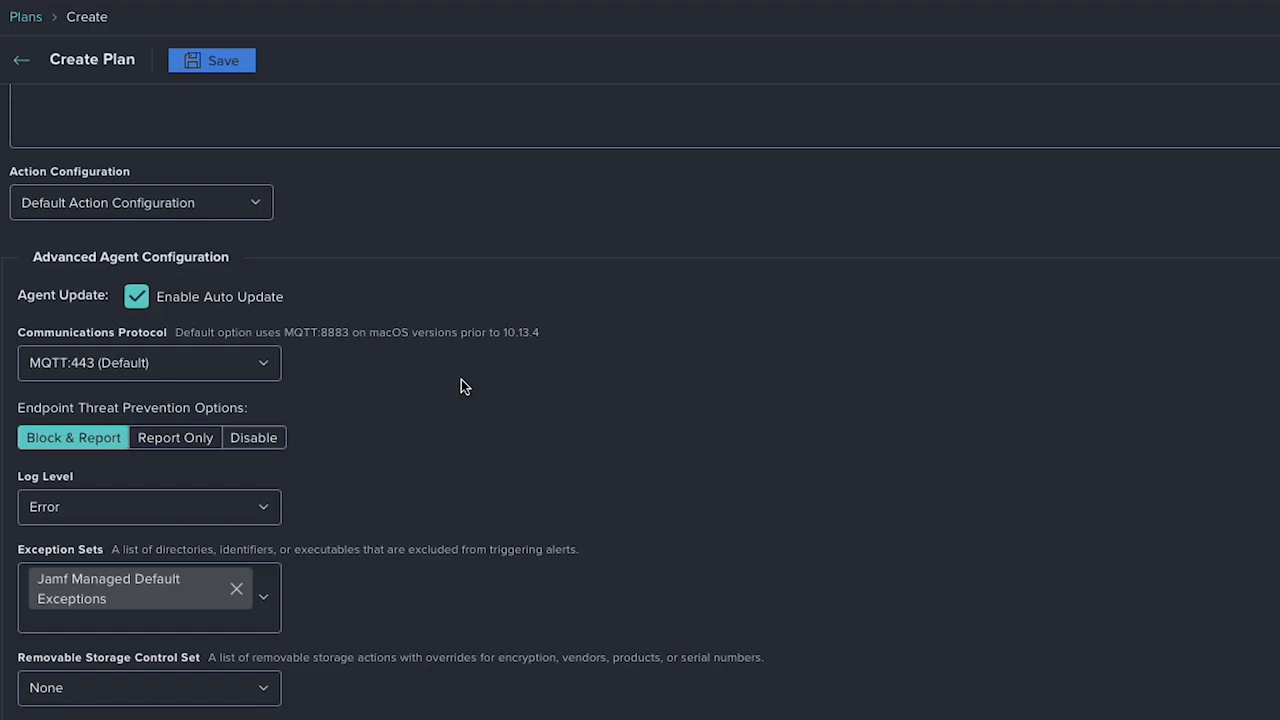
click(260, 211)
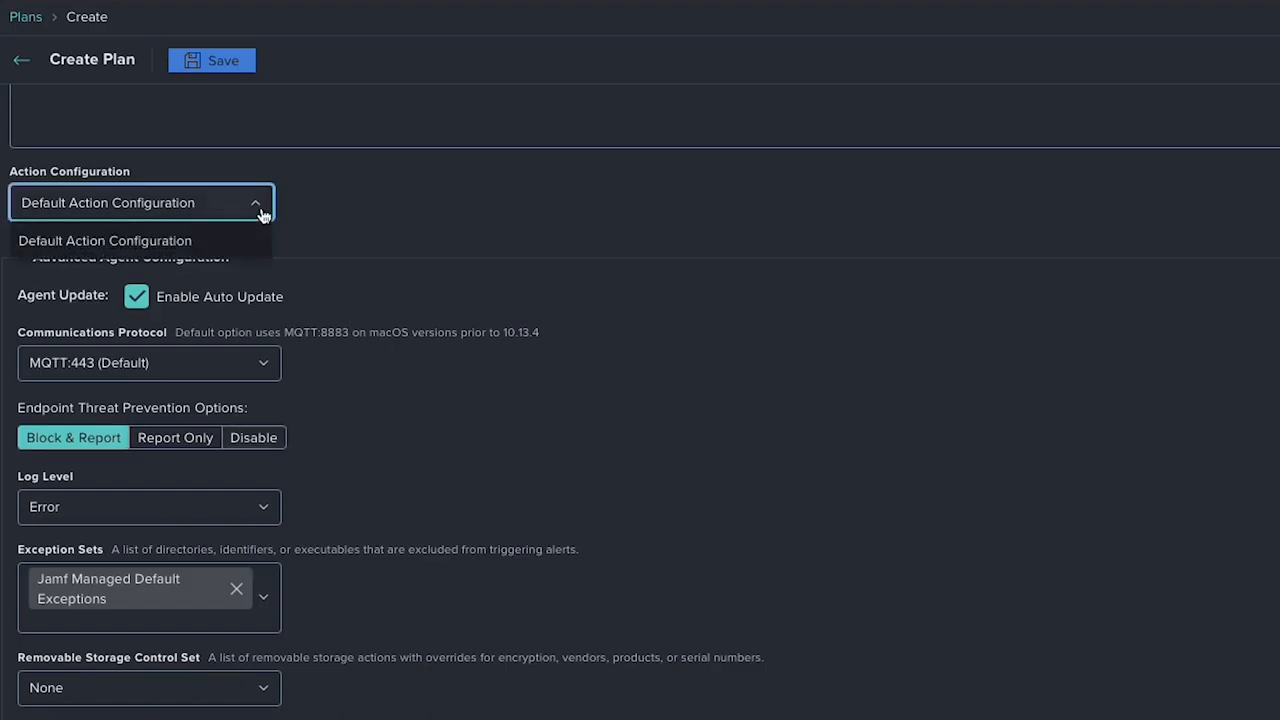
click(260, 210)
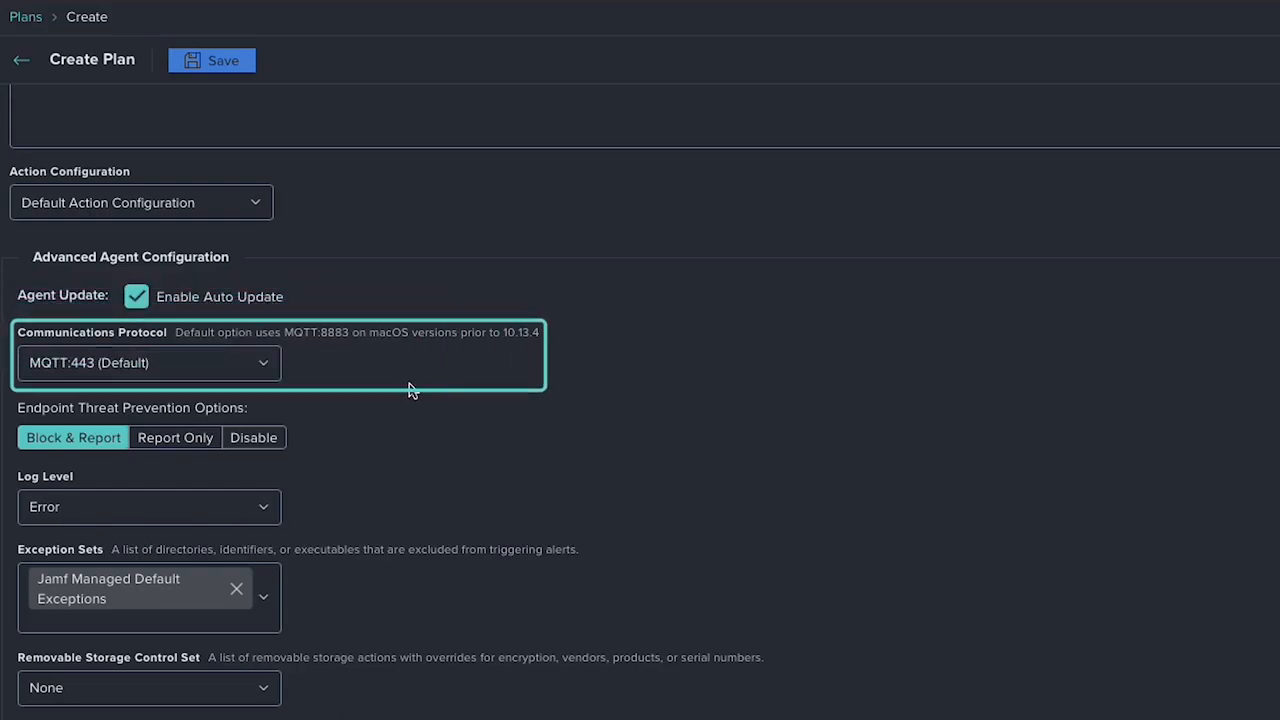
click(261, 365)
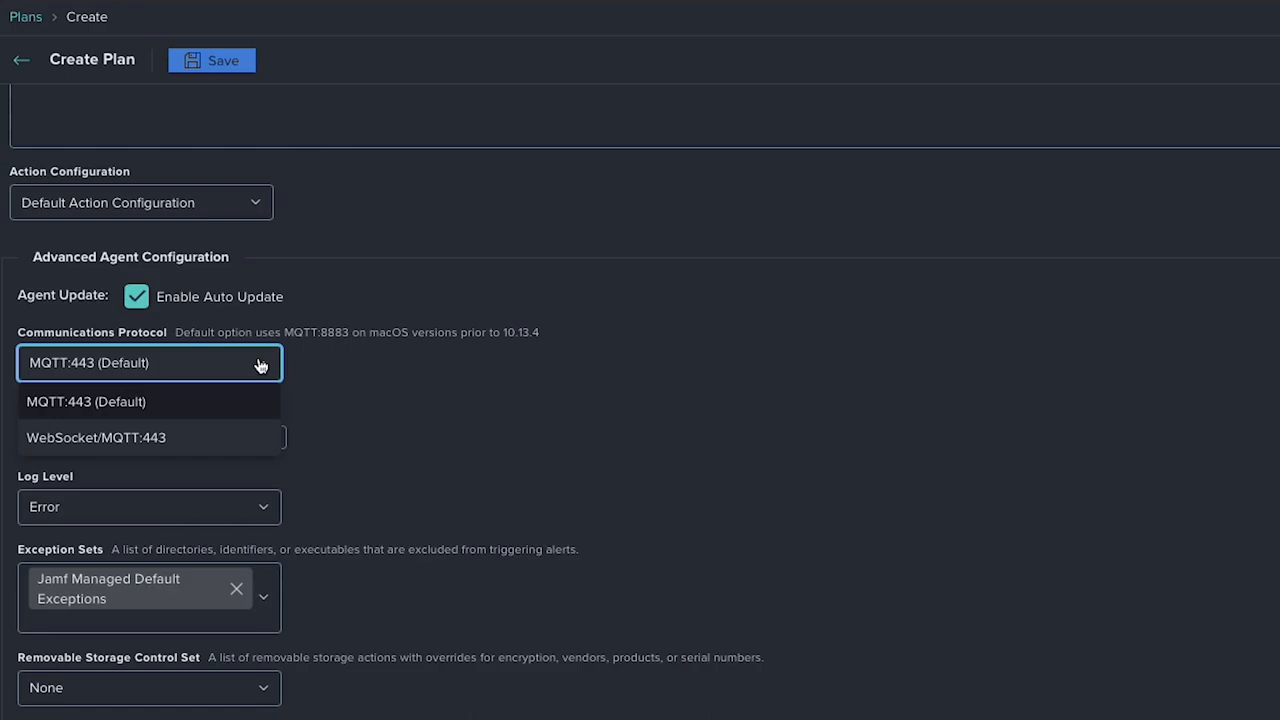
click(261, 366)
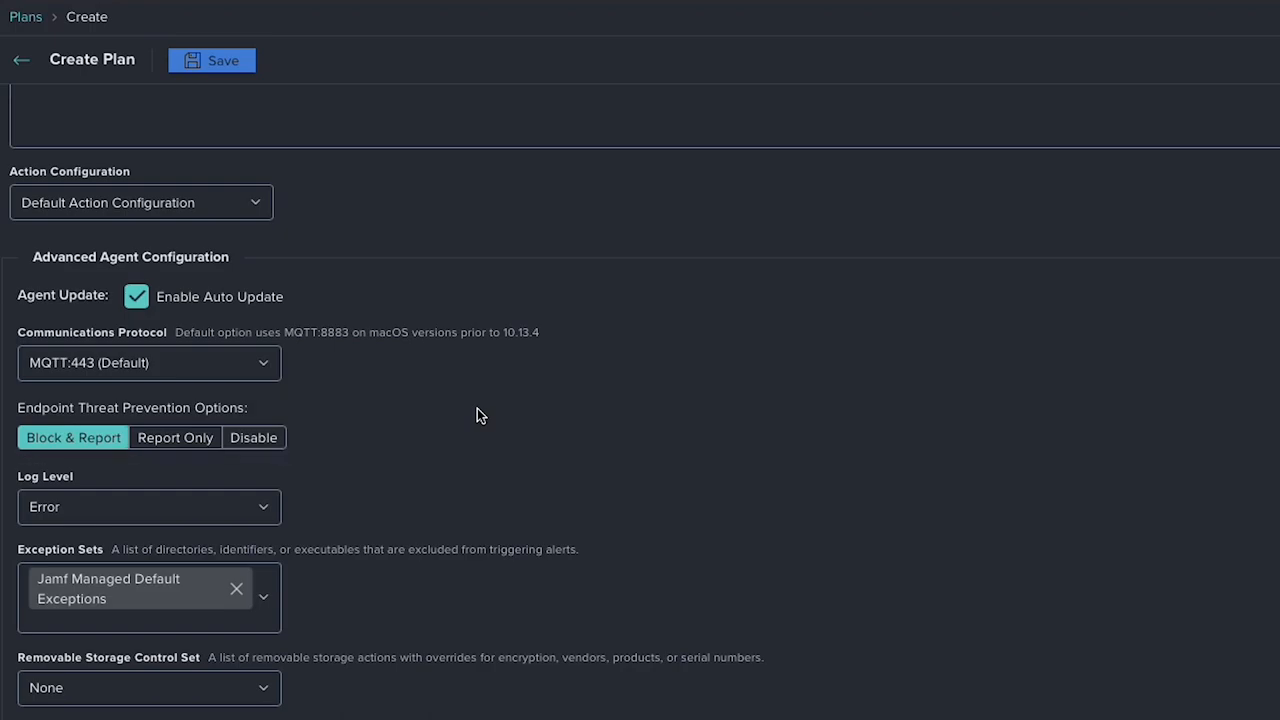
click(265, 510)
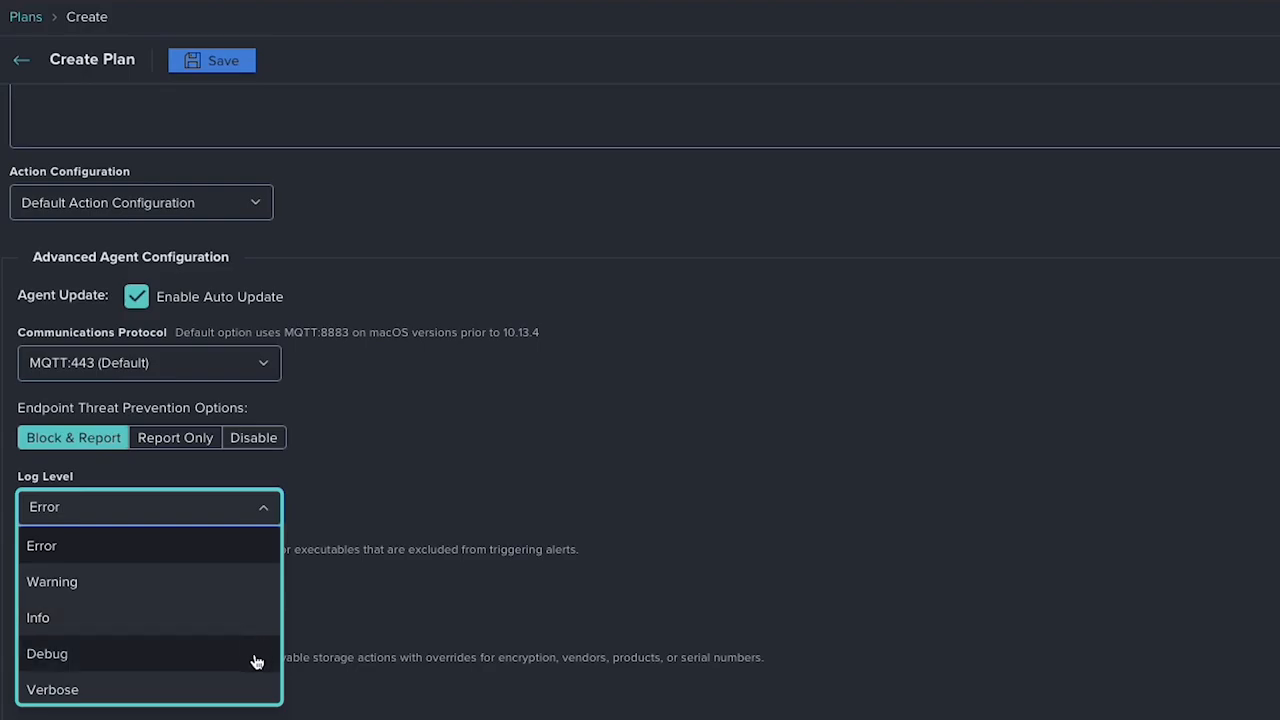
click(250, 555)
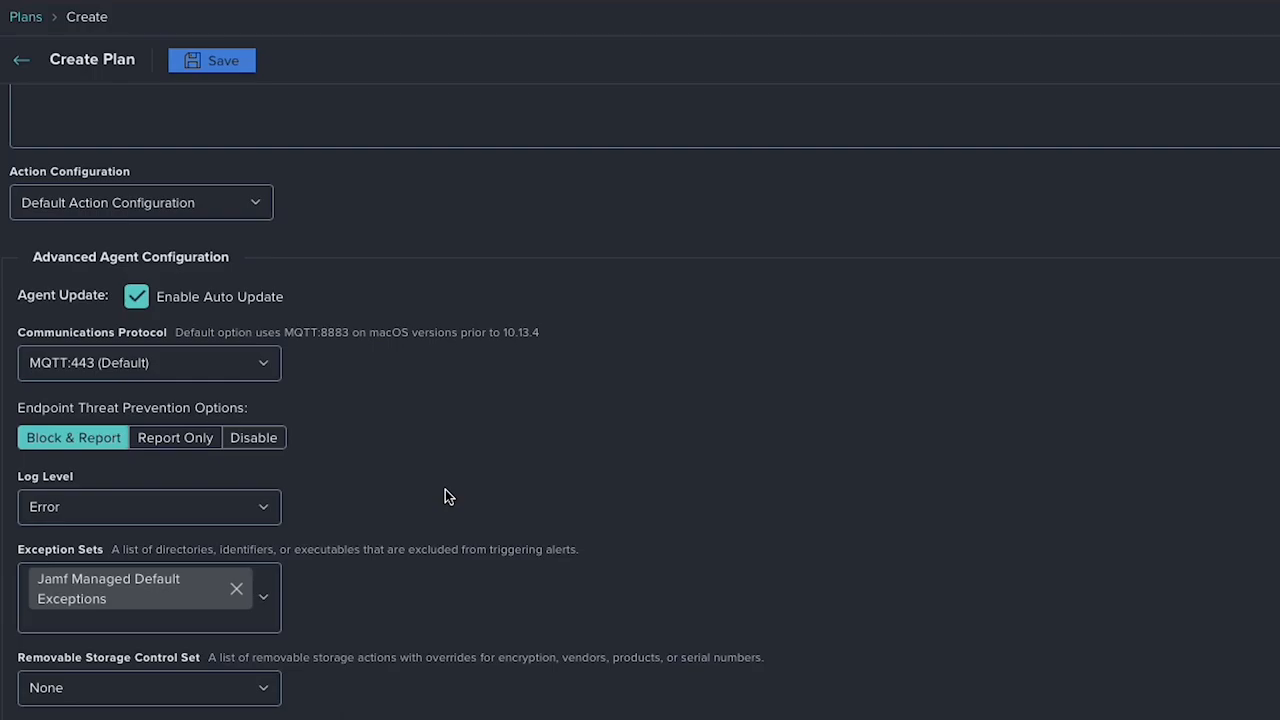
- Set the plan's insights collection interval to 720 minutes and save the plan
scroll(447, 497, down, 5)
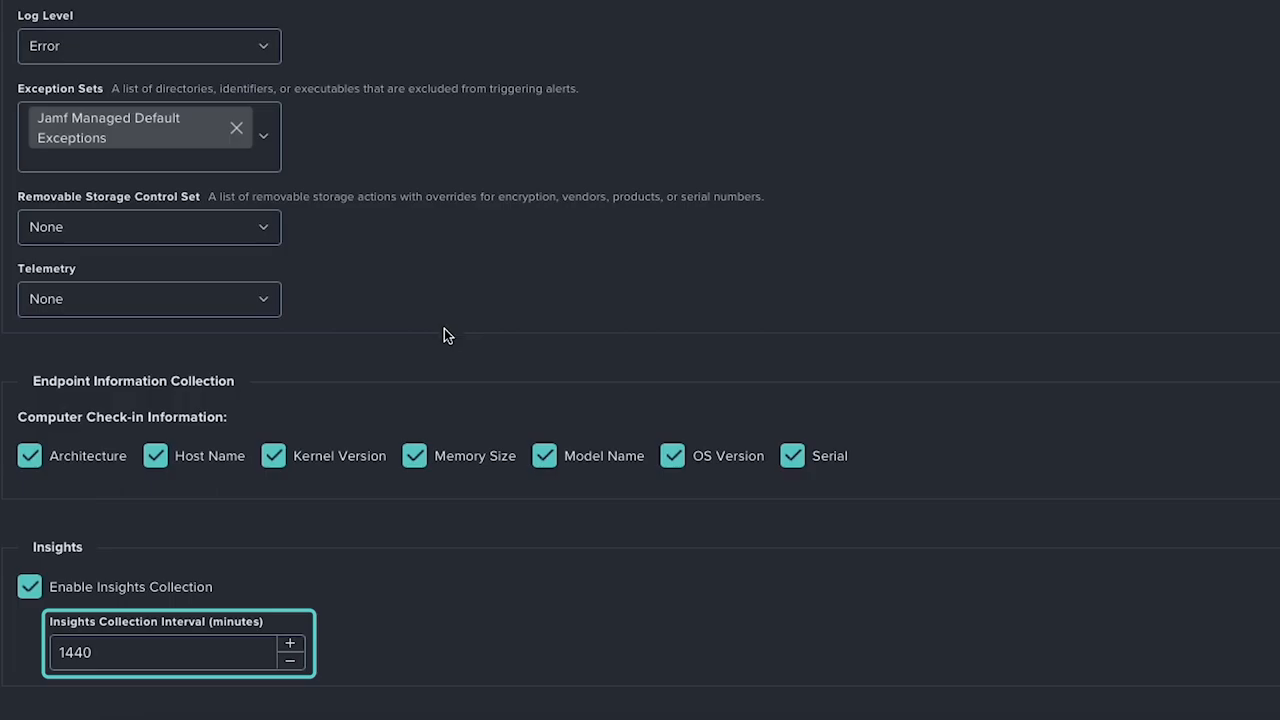
double_click(151, 657)
text(720)
click(398, 620)
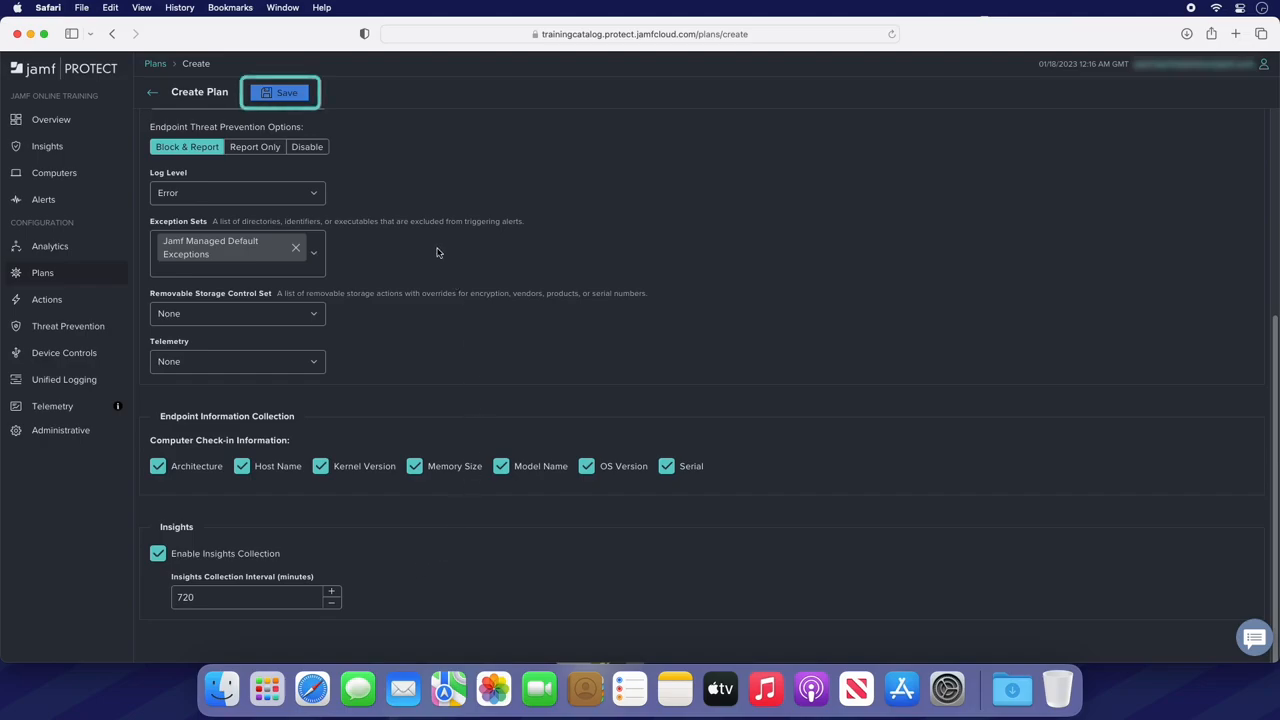
click(268, 92)
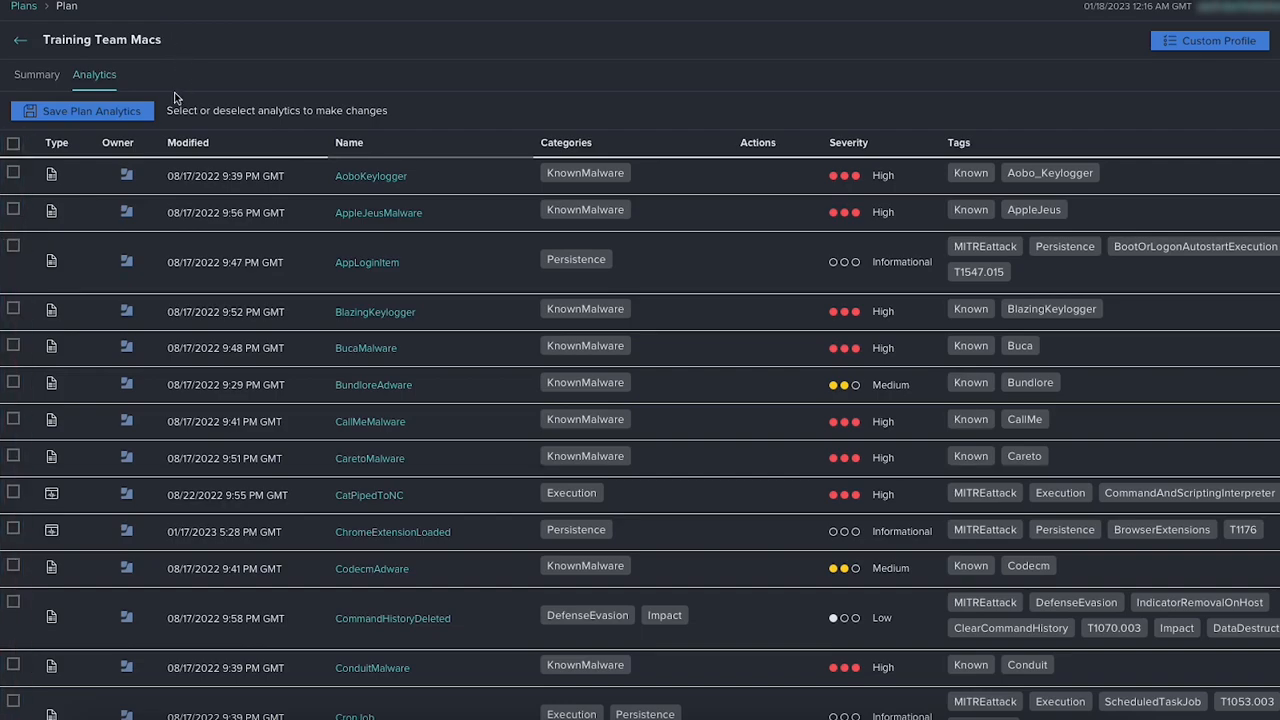
- Select and save all analytics for the Training Team Macs plan, and view its custom profile options without downloading
click(14, 145)
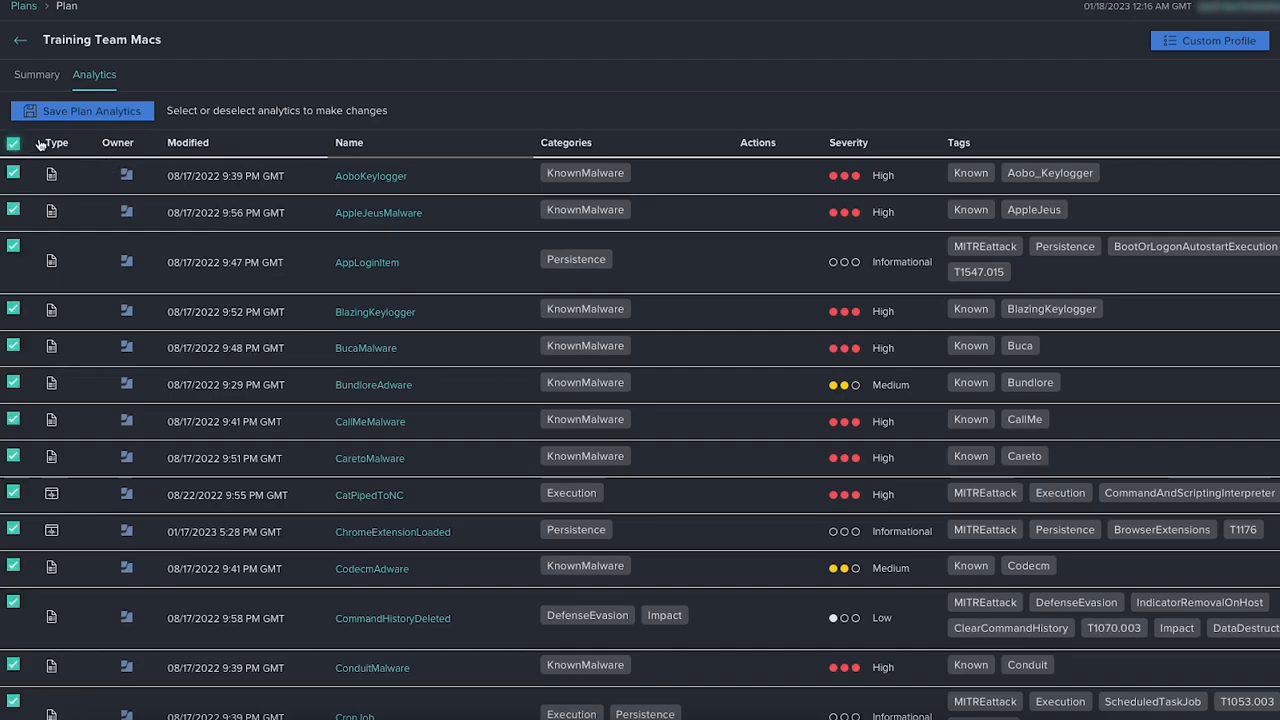
click(83, 119)
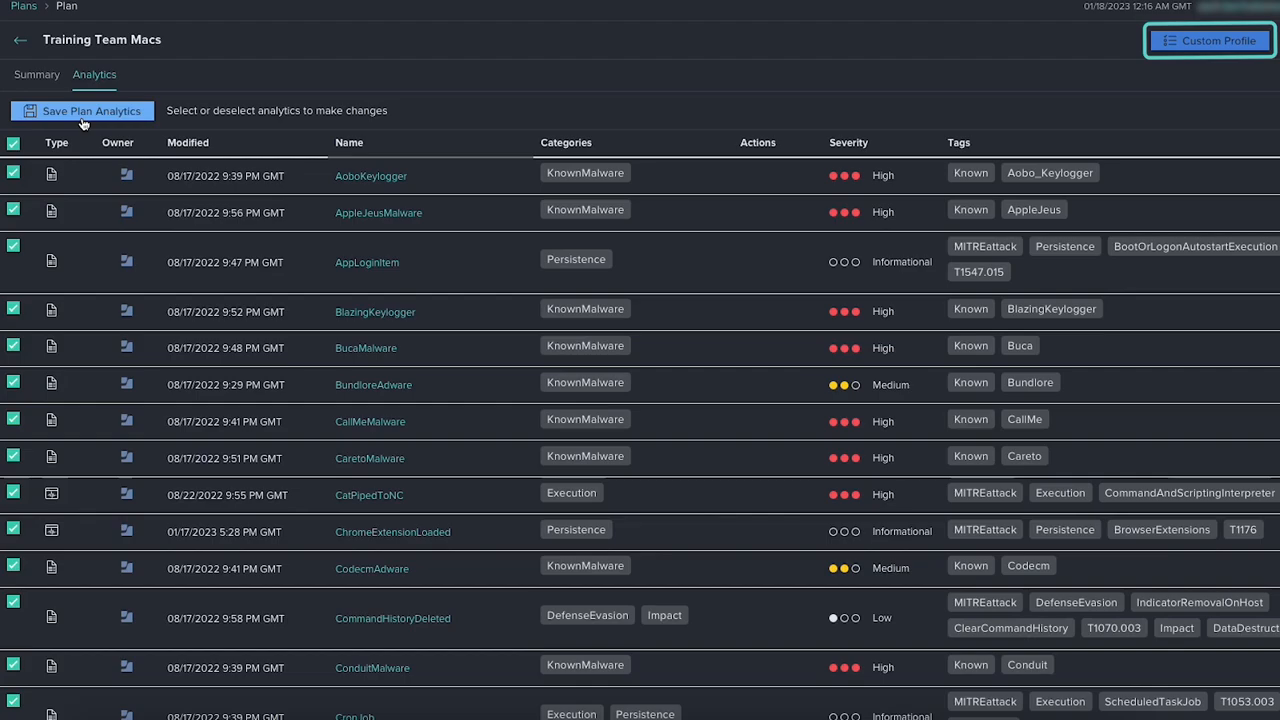
click(1205, 52)
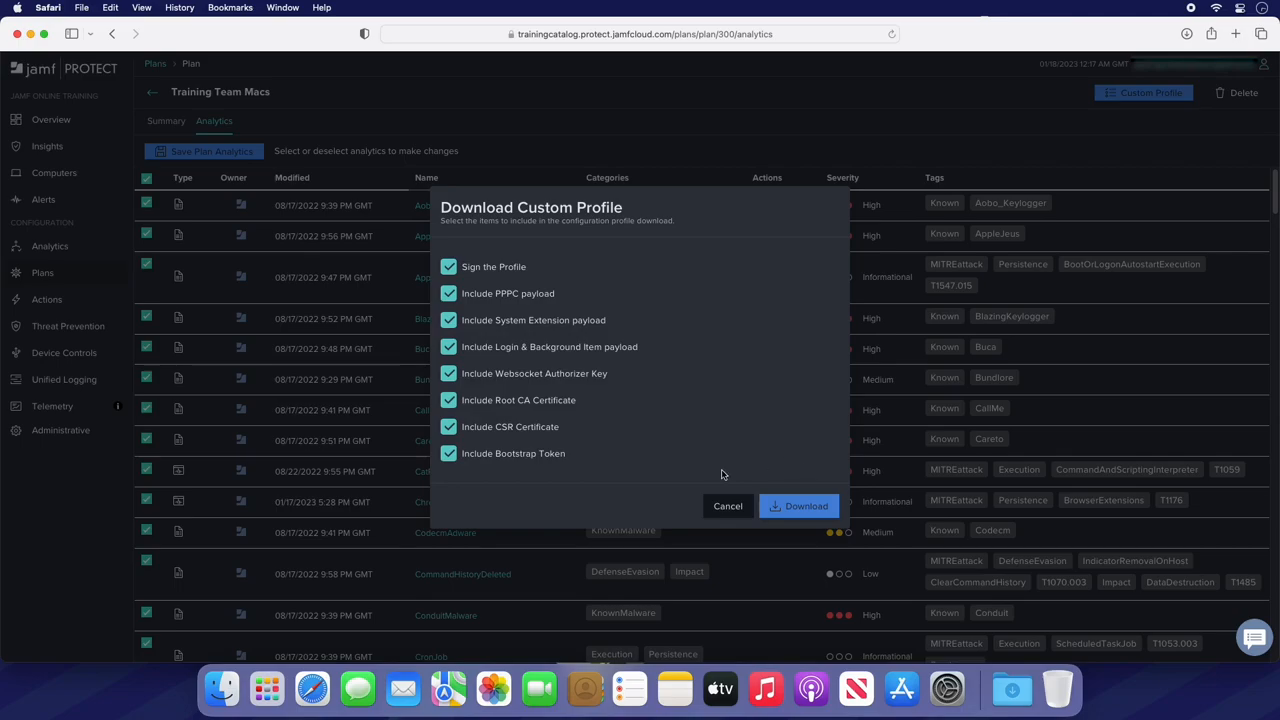
click(727, 507)
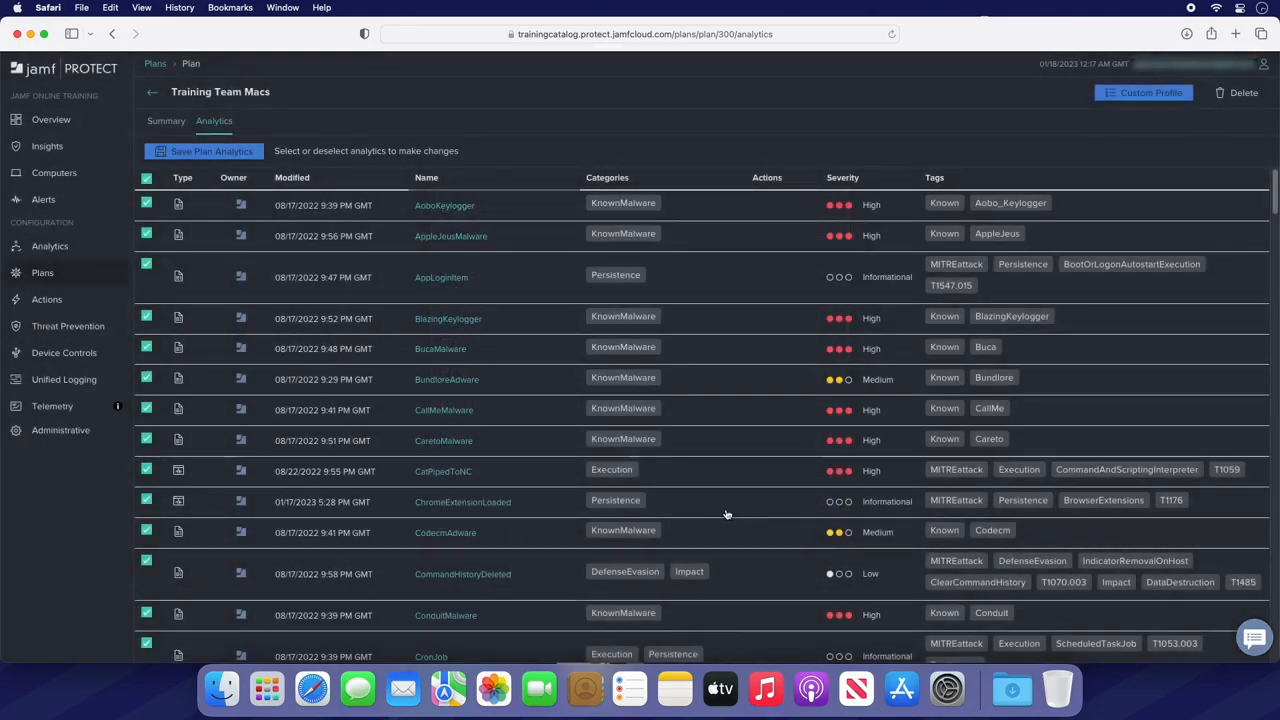
- Start a new action configuration named Training Team
click(89, 303)
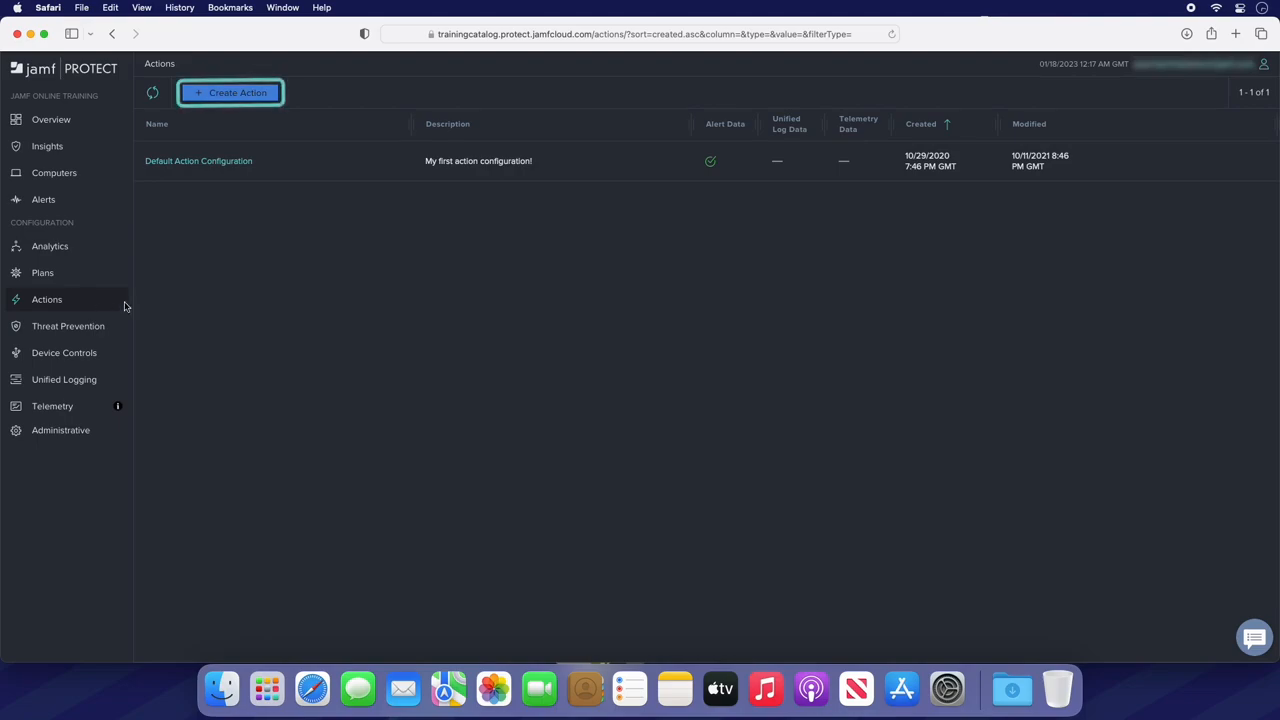
click(270, 97)
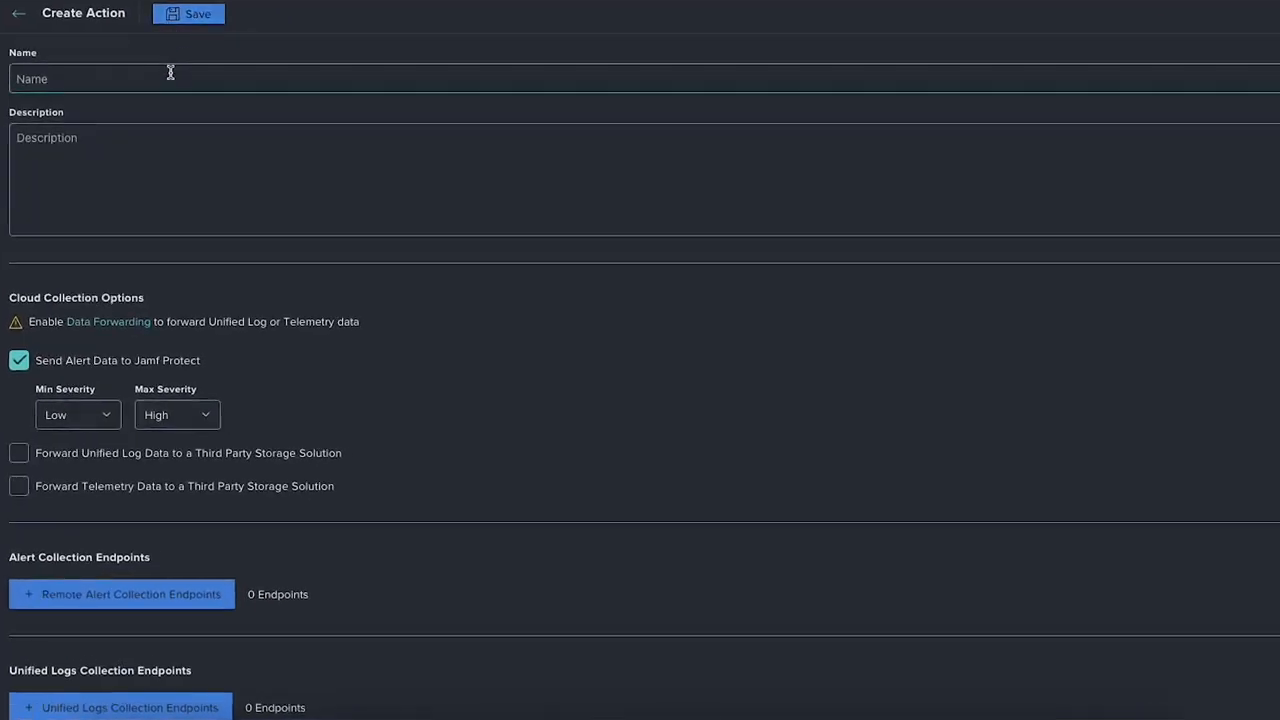
click(165, 77)
text(Training Team)
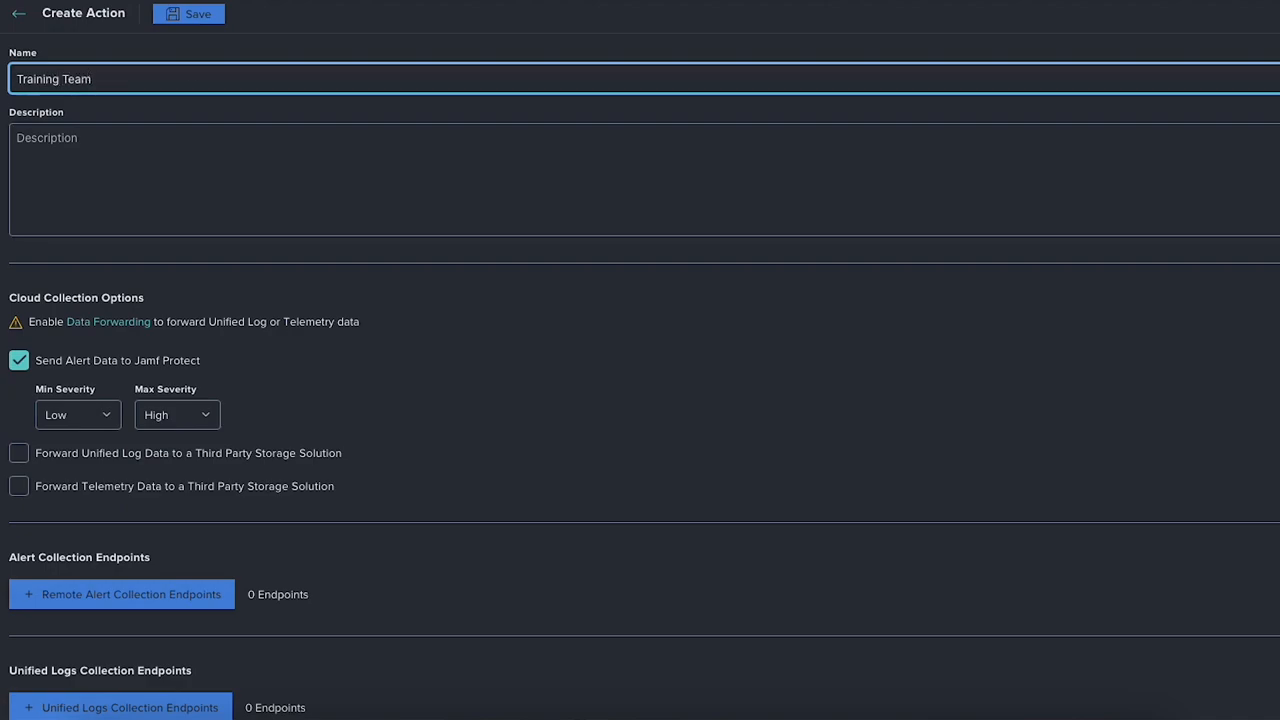
click(450, 322)
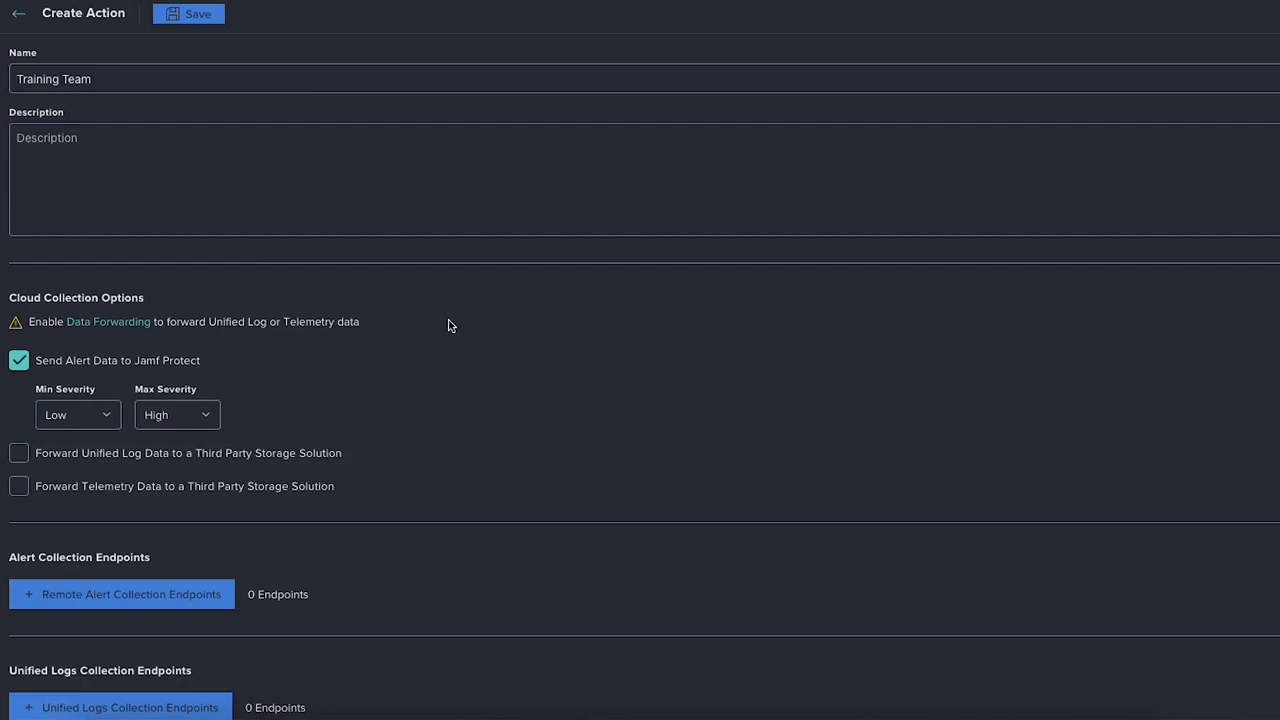
- Try forwarding unified log data to third-party storage with two unified logs collection endpoints, and remove the endpoints and the forwarding option
scroll(463, 360, down, 3)
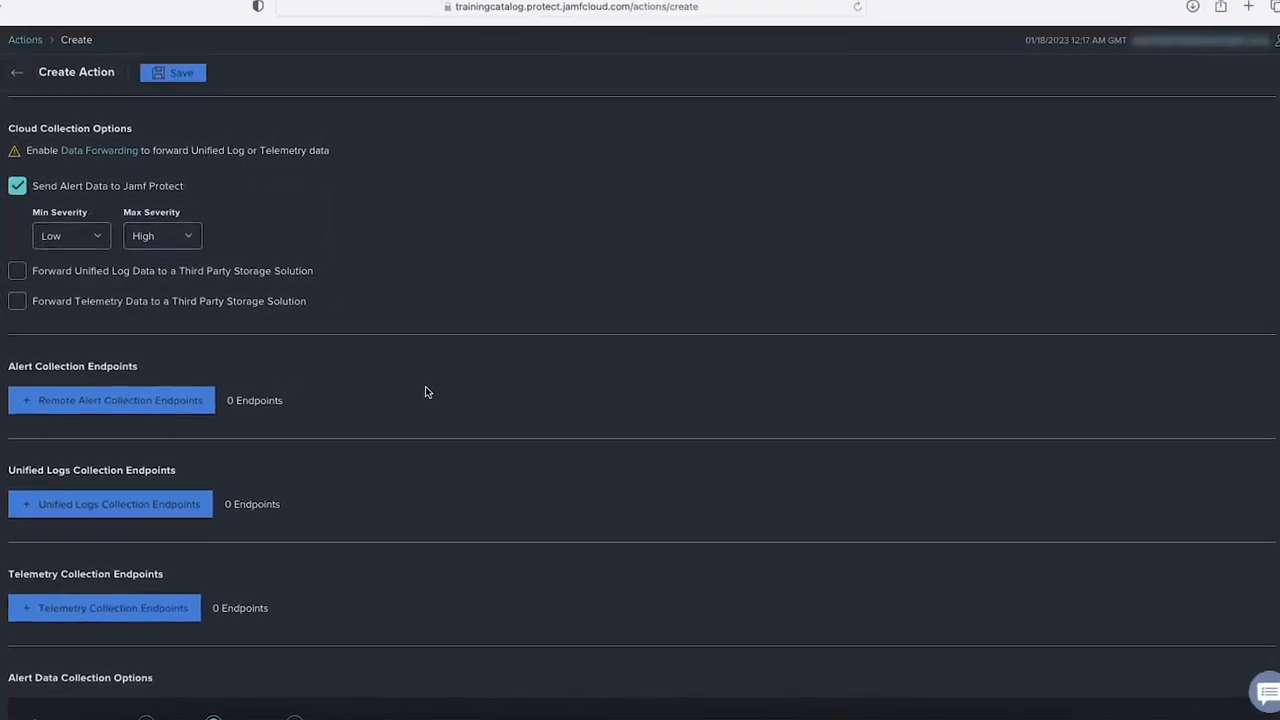
click(18, 271)
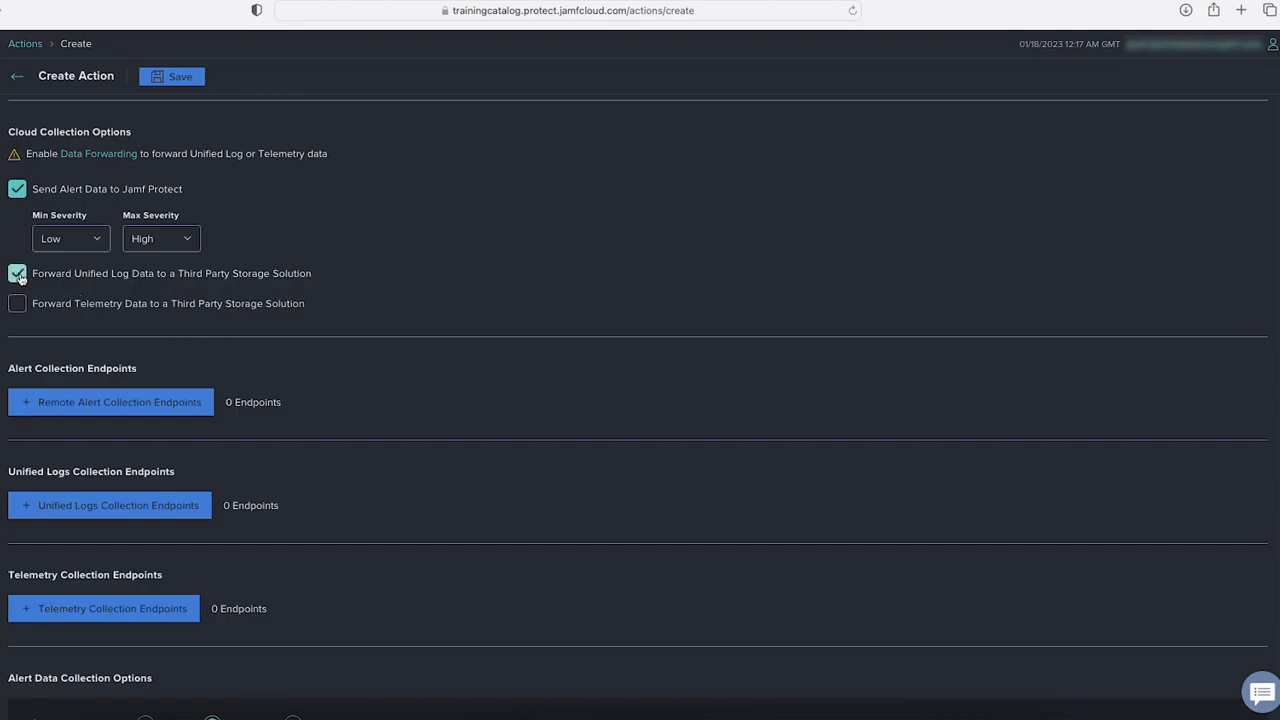
click(156, 514)
click(158, 512)
scroll(159, 512, down, 1)
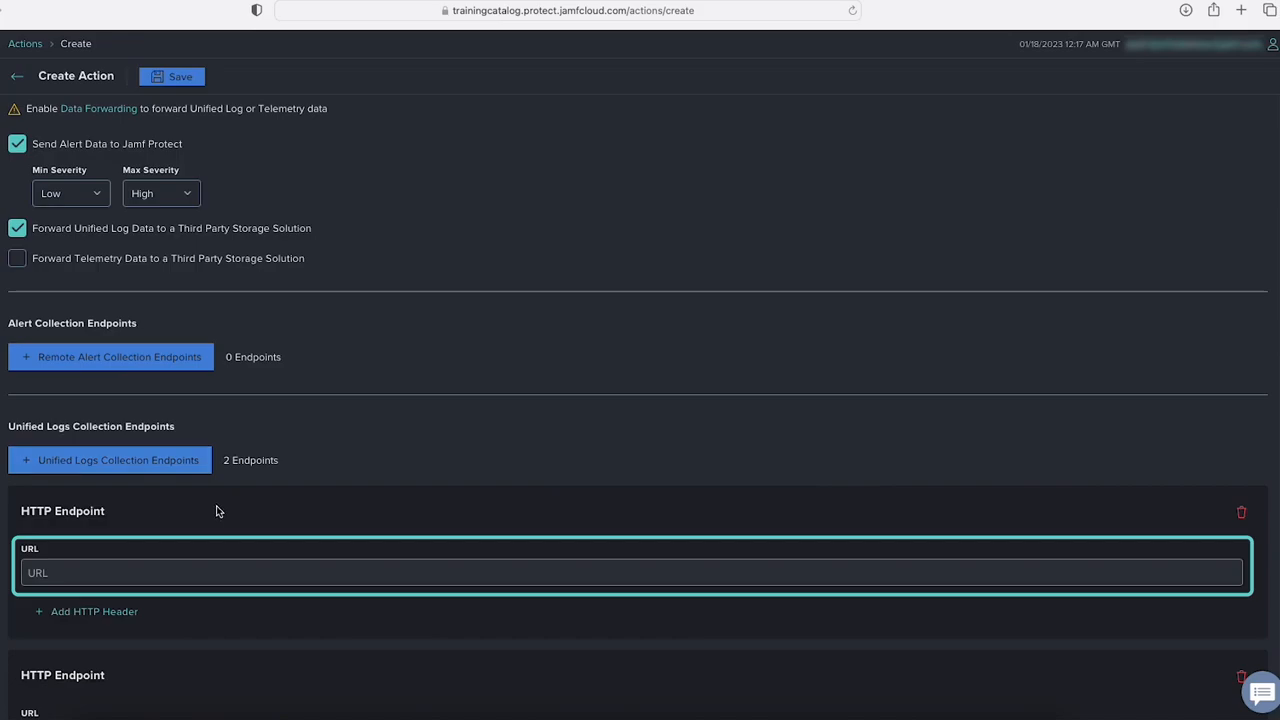
click(1242, 514)
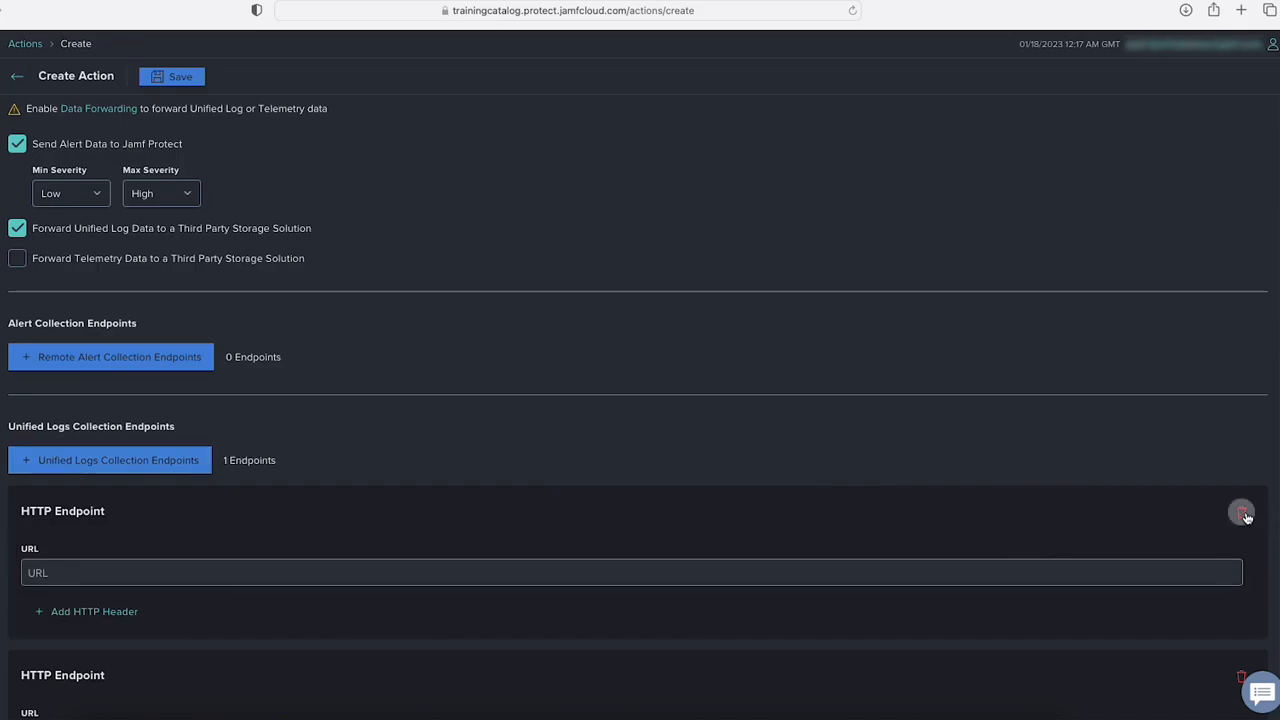
click(1242, 514)
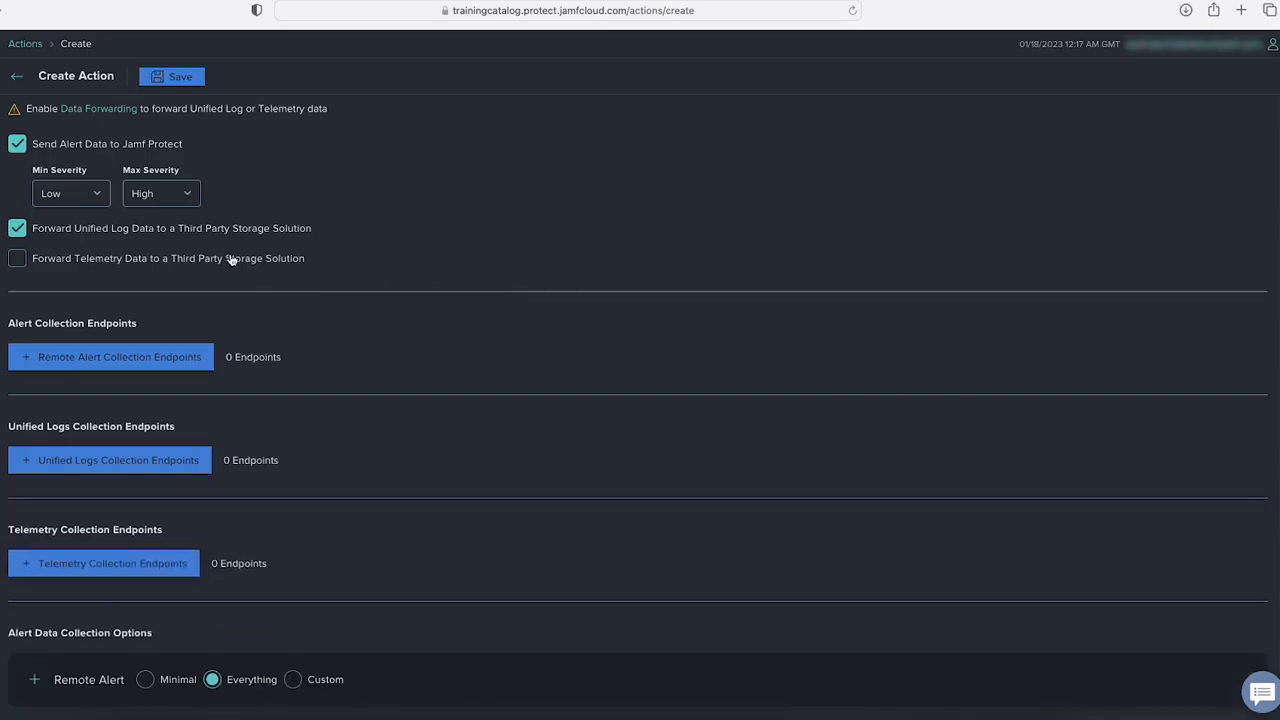
click(17, 228)
- Set remote alert data collection to Minimal, include the User attribute for File System Event, and save the action configuration
click(26, 683)
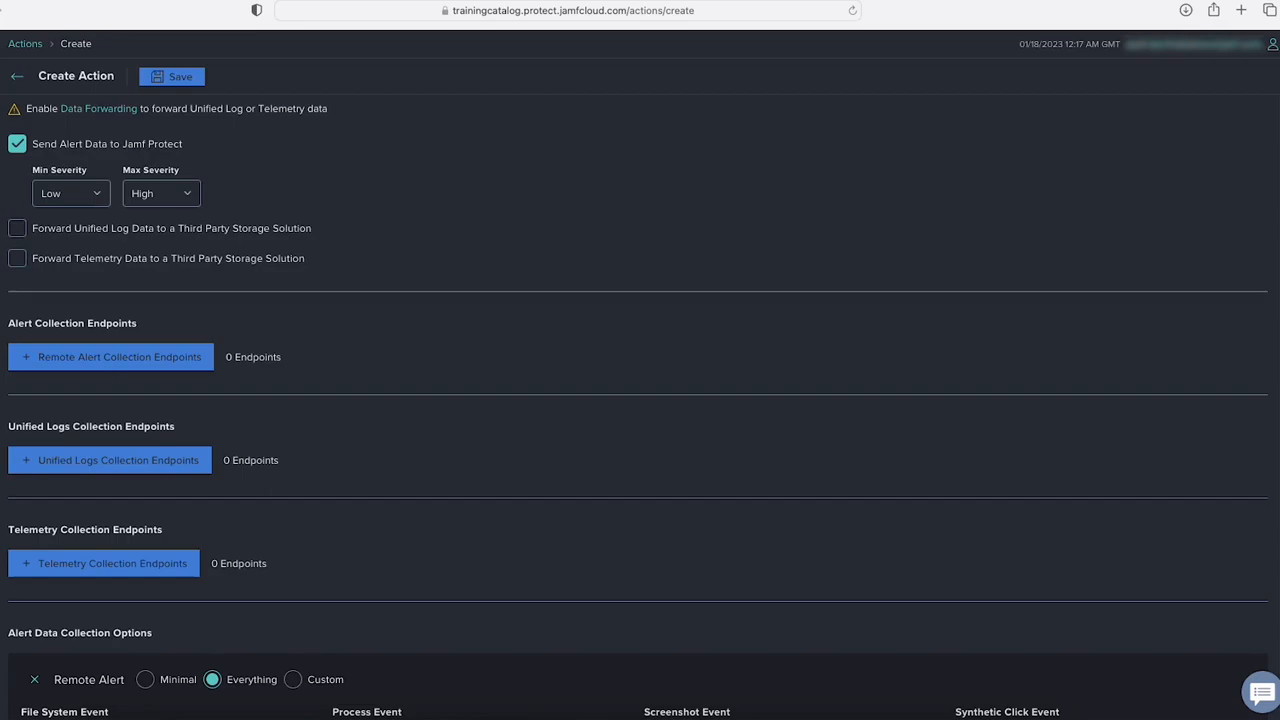
scroll(520, 563, down, 5)
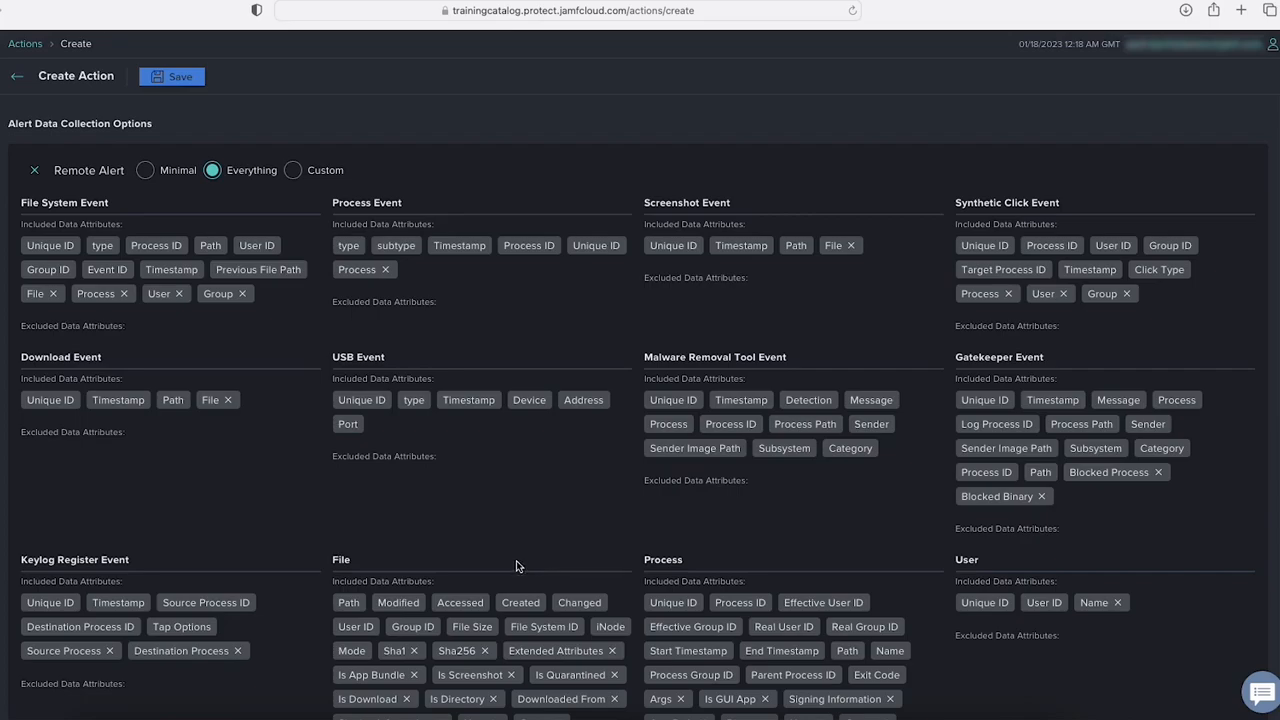
scroll(518, 565, down, 1)
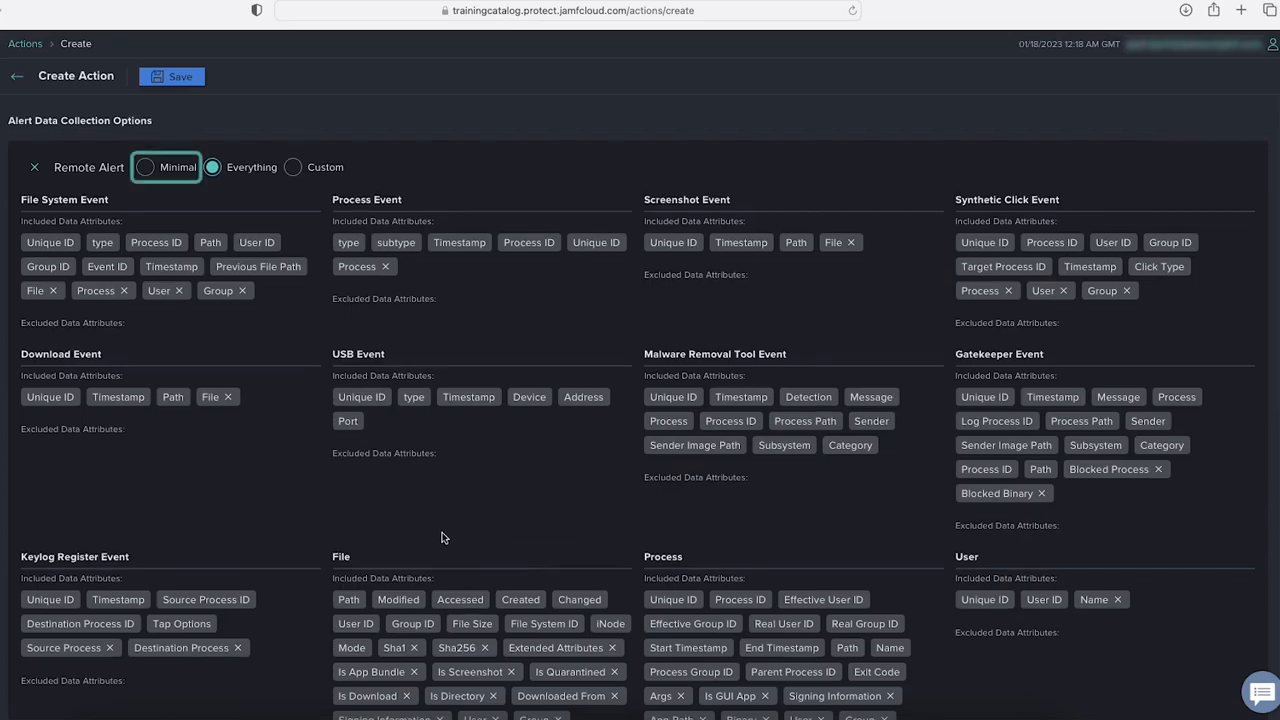
click(146, 167)
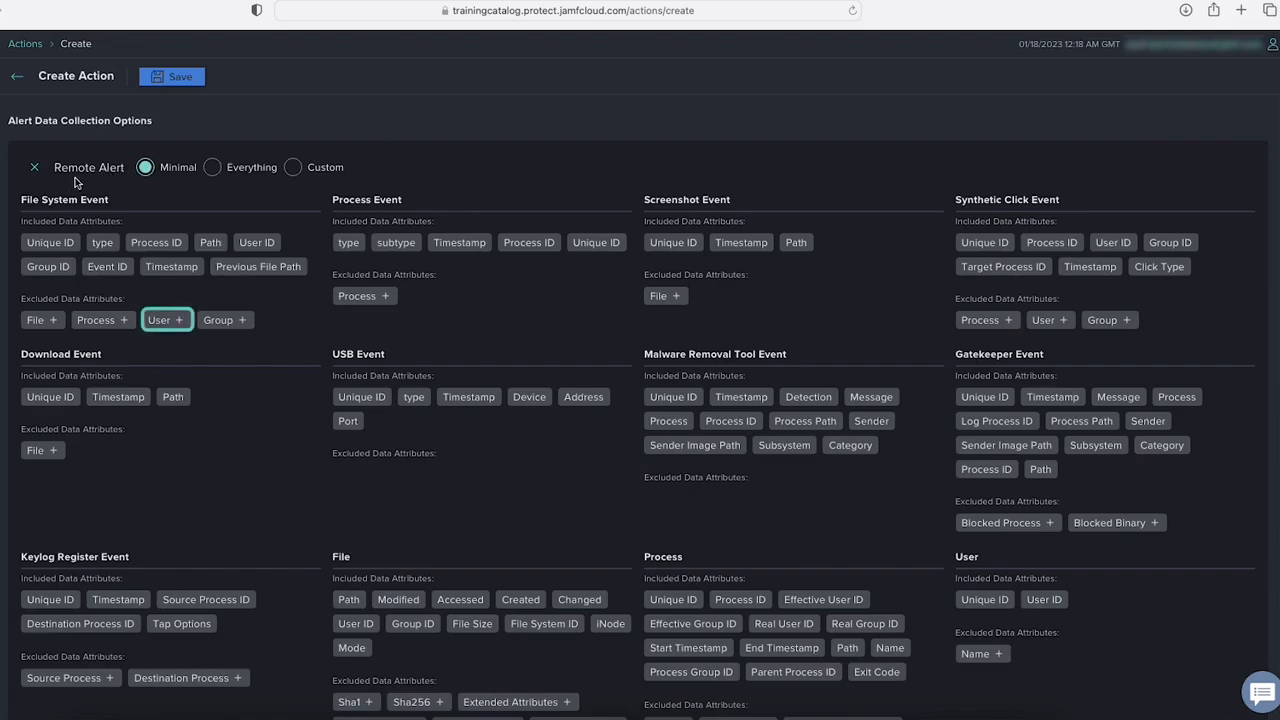
click(166, 320)
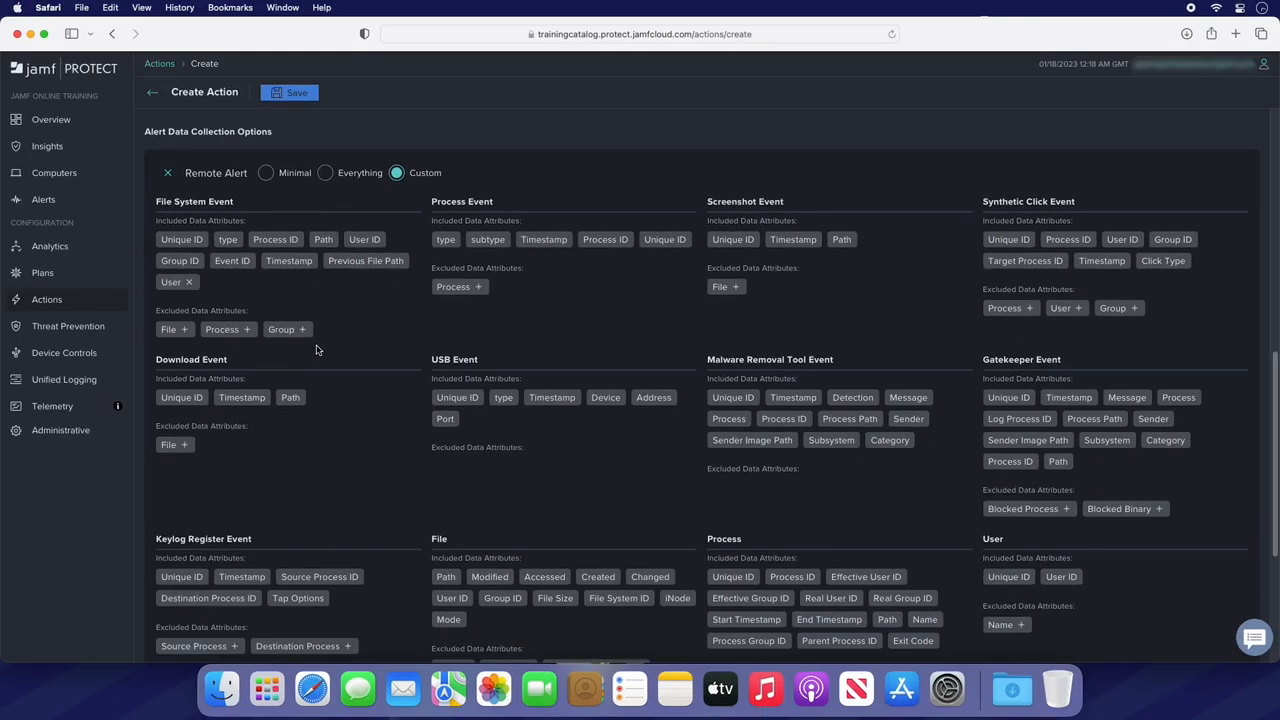
click(289, 93)
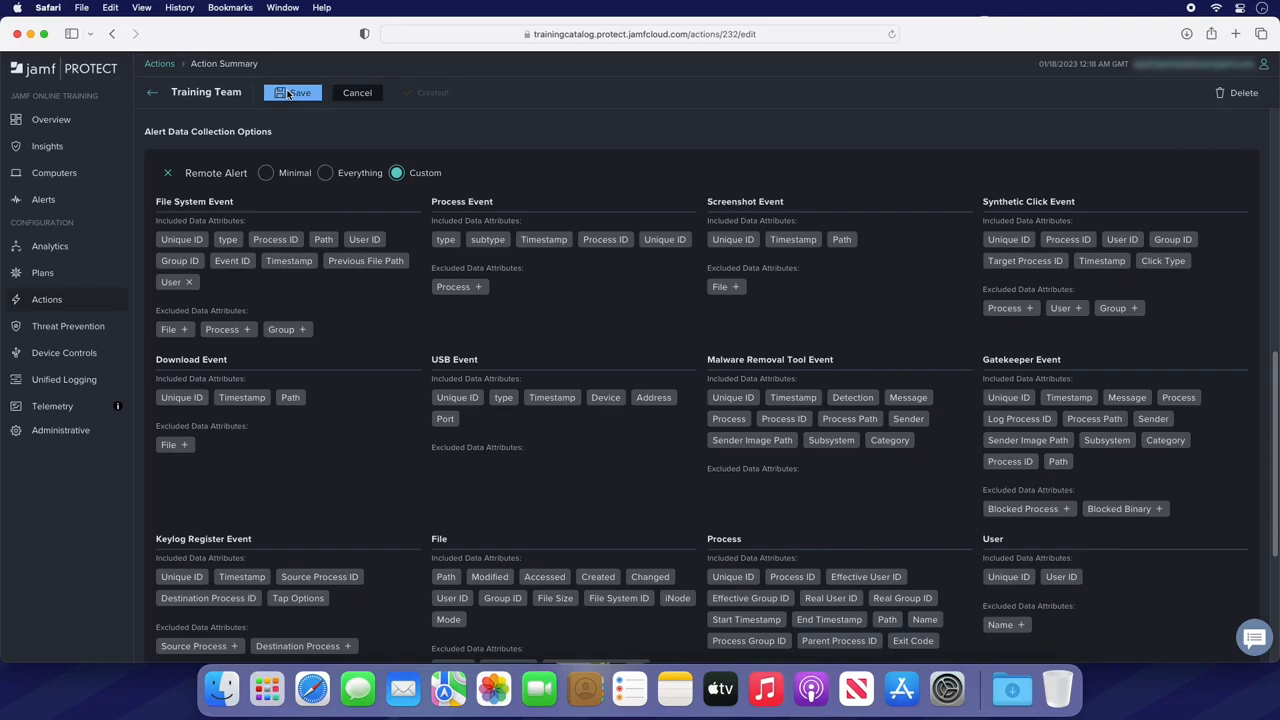
- Set the Training Team Macs plan's action configuration to Training Team, save the plan, and download its configuration profile from the plan list
click(87, 276)
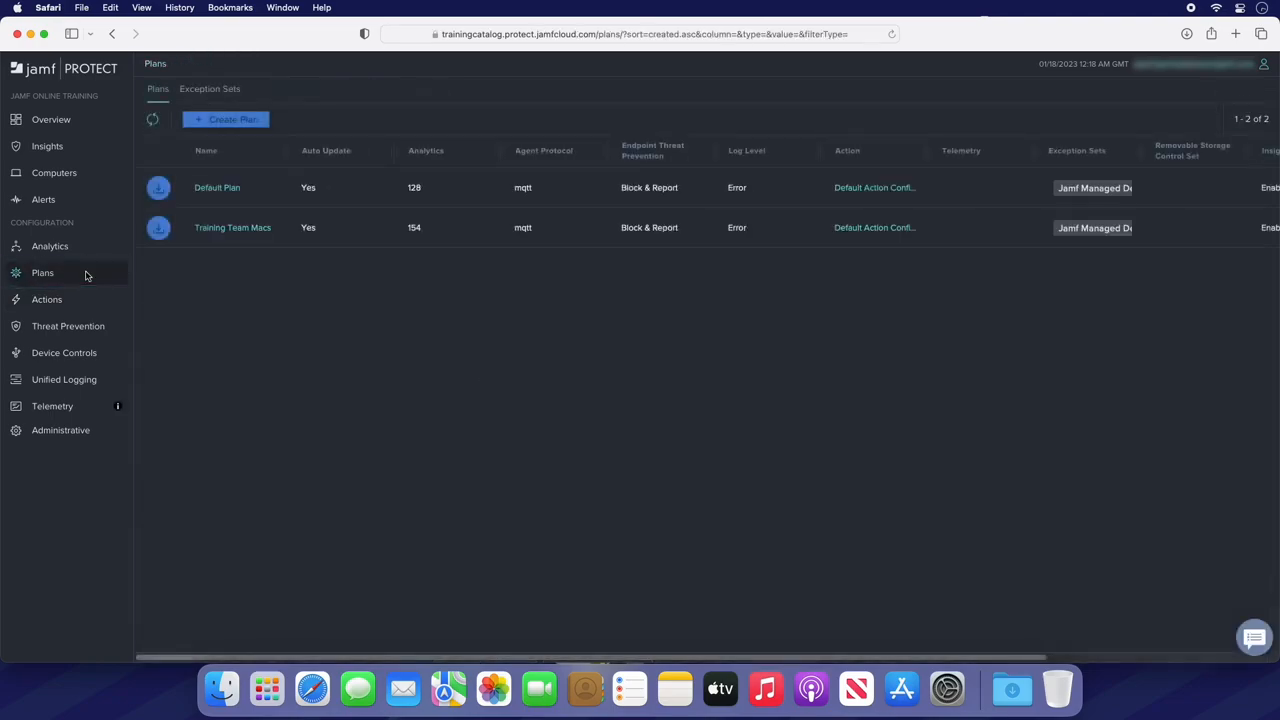
click(233, 230)
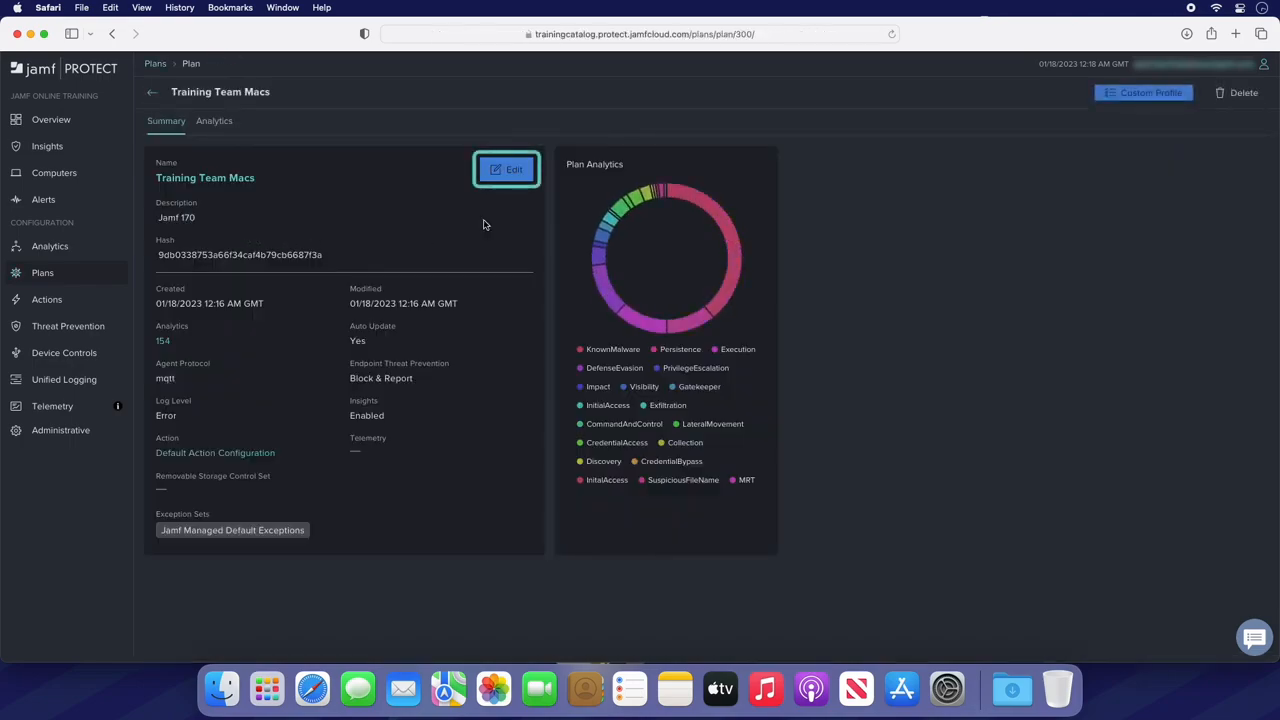
click(512, 172)
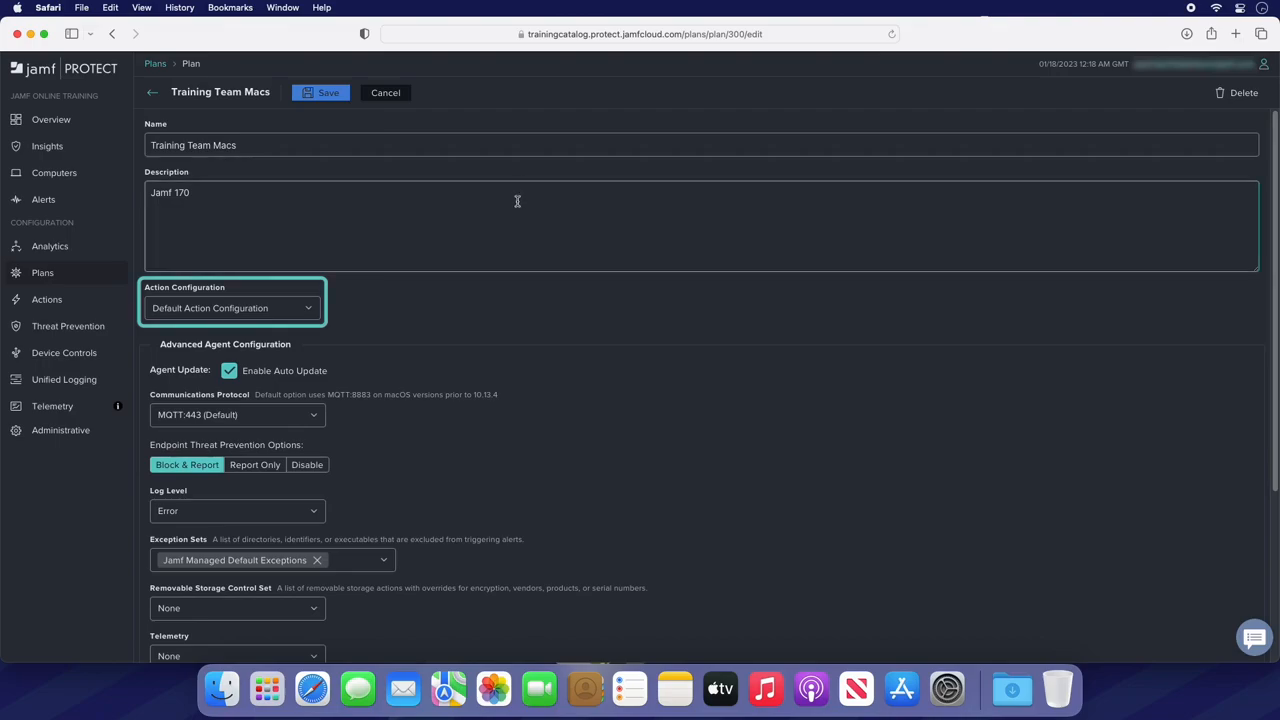
click(310, 311)
click(306, 333)
click(329, 93)
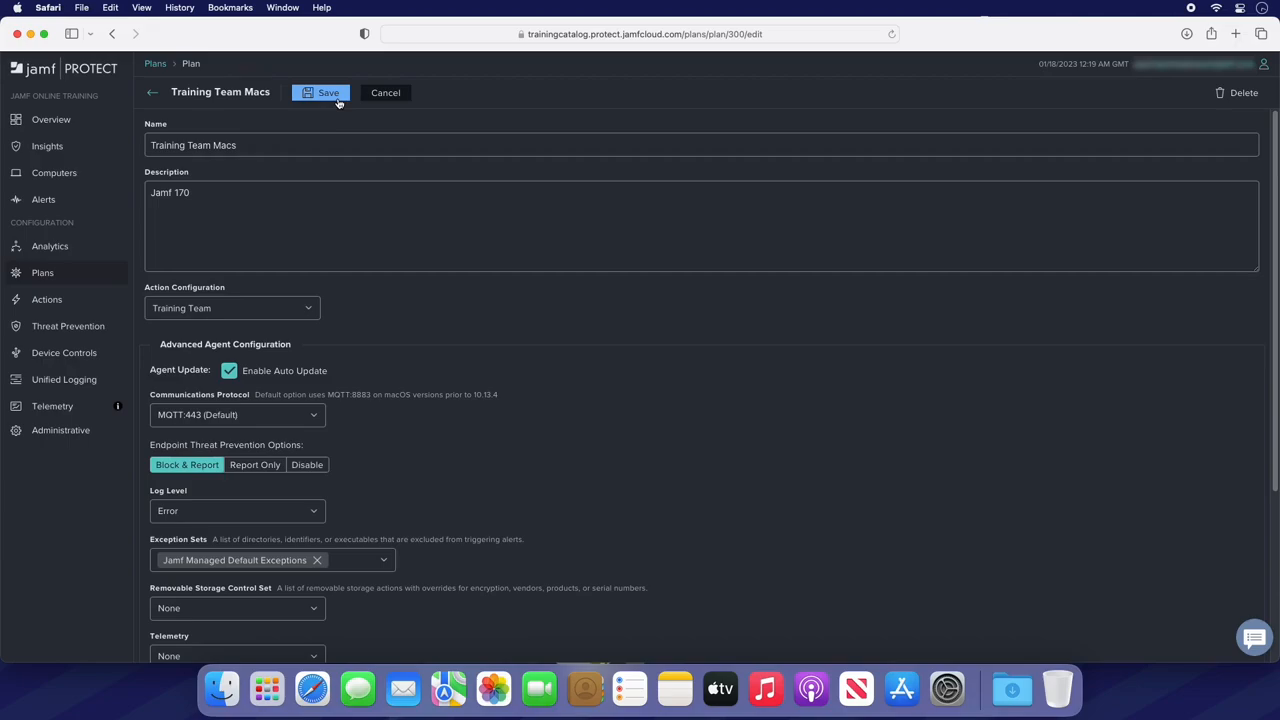
click(153, 93)
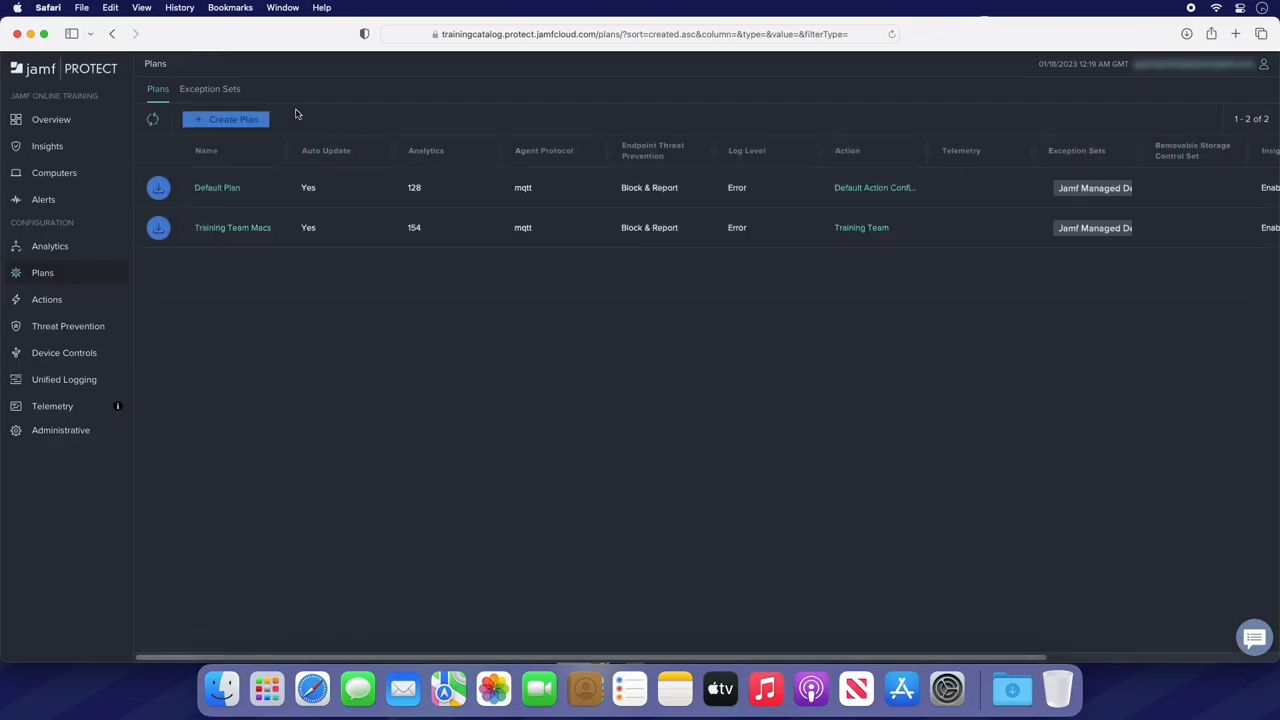
click(161, 232)
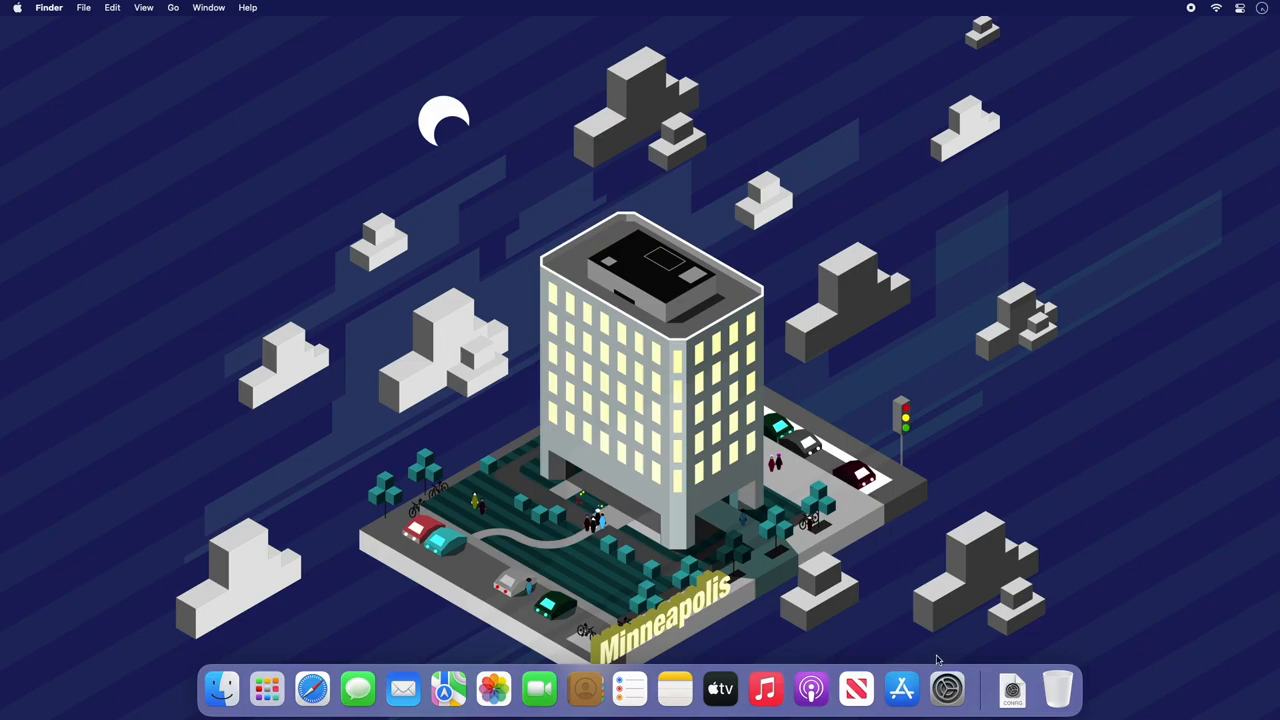
- Switch to System Settings and examine the installed Training Team Macs Plan - Jamf Protect Configuration profile under Privacy & Security profiles
click(946, 687)
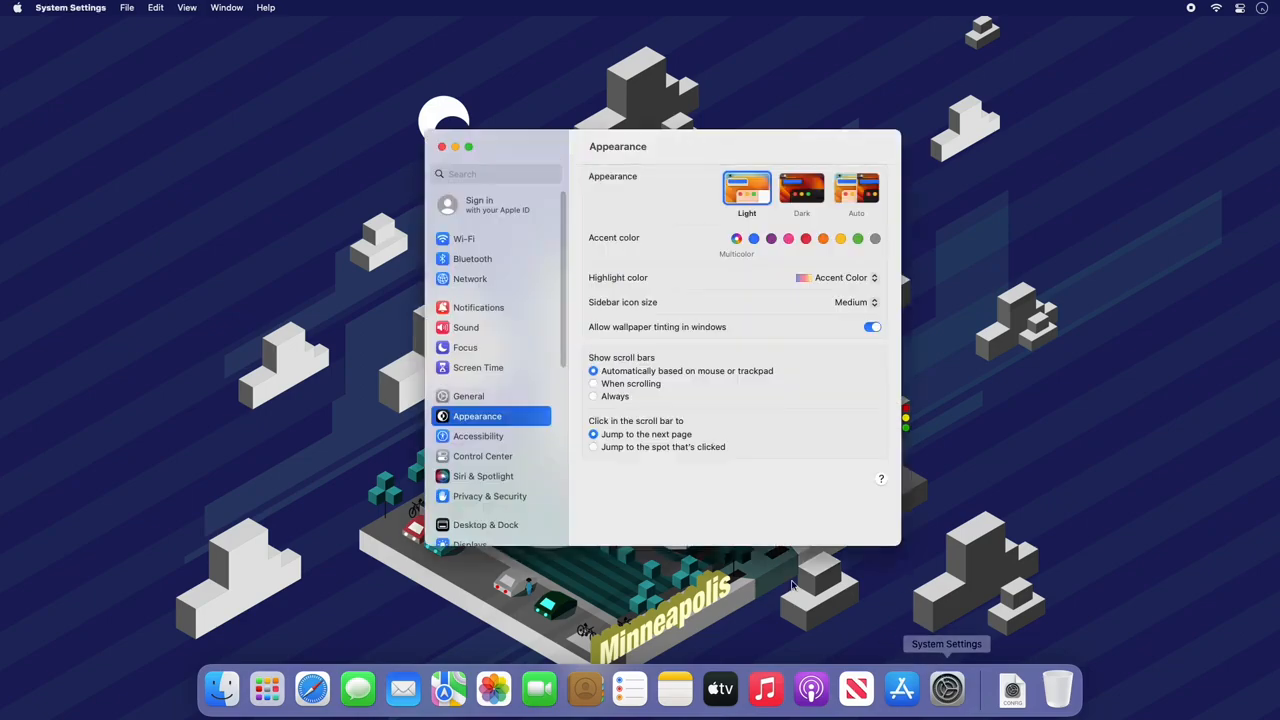
click(529, 497)
scroll(700, 460, down, 15)
click(709, 491)
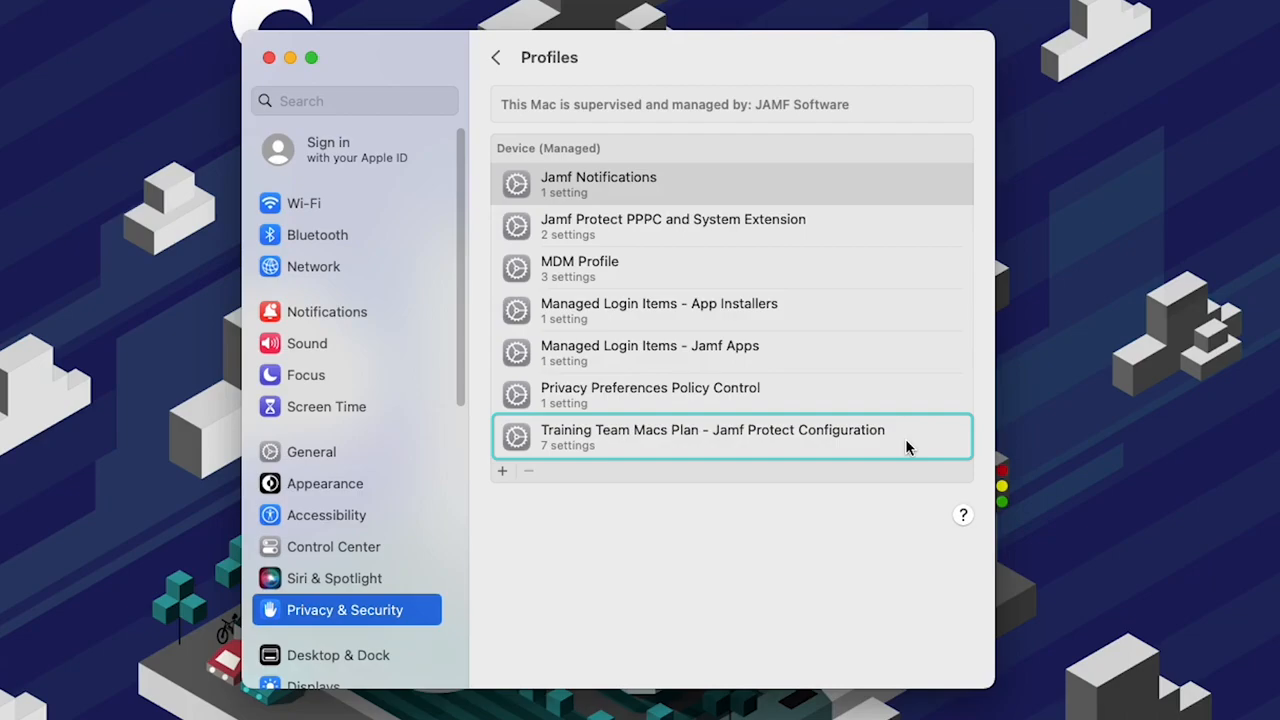
double_click(905, 438)
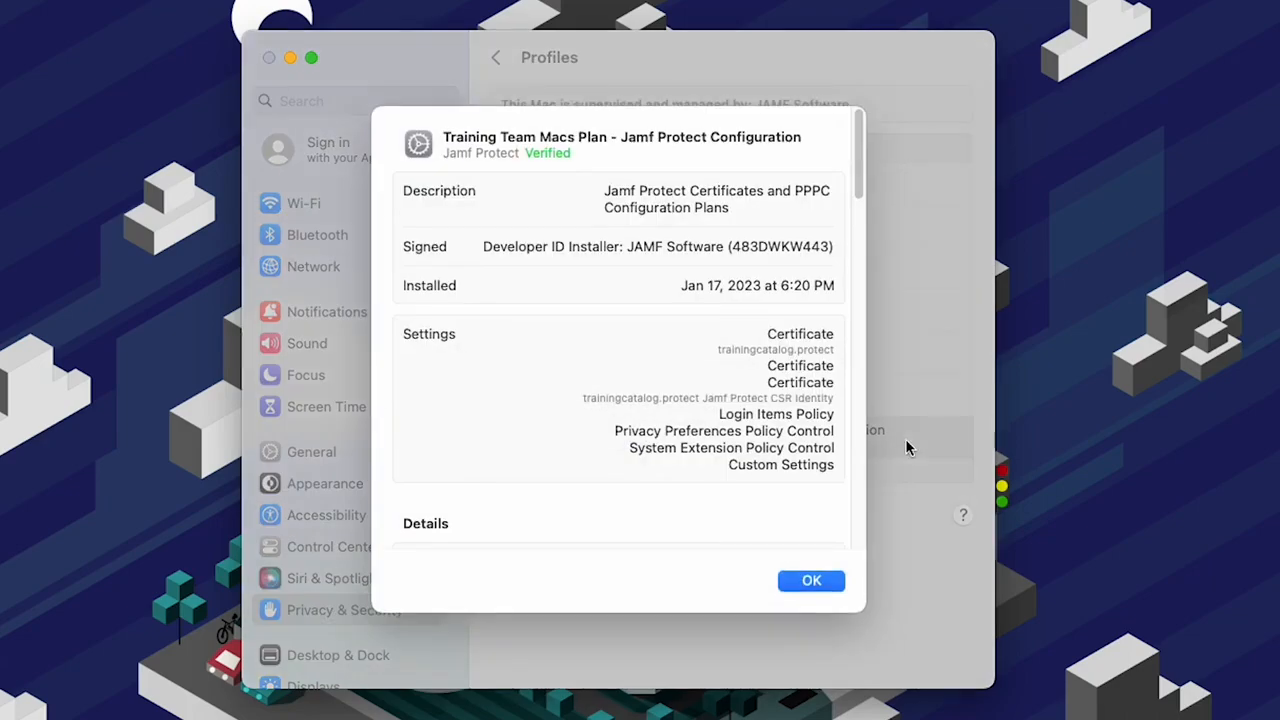
scroll(866, 280, down, 10)
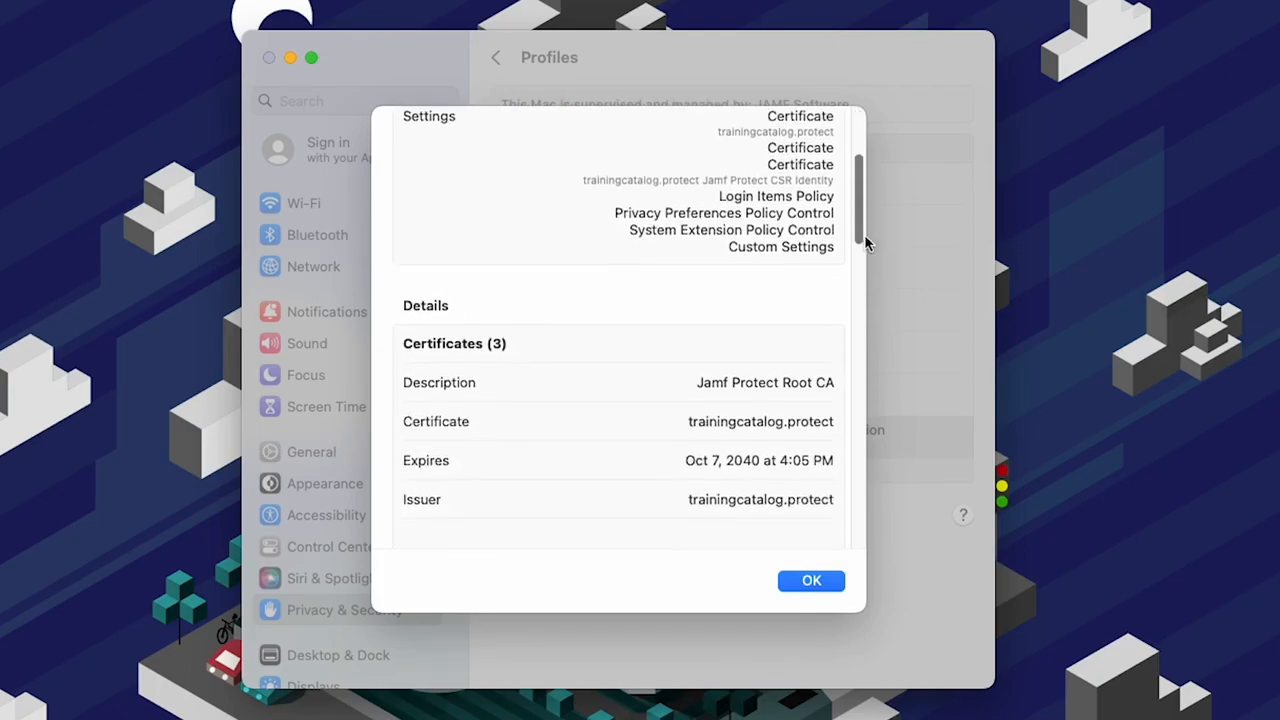
drag(866, 275, 878, 150)
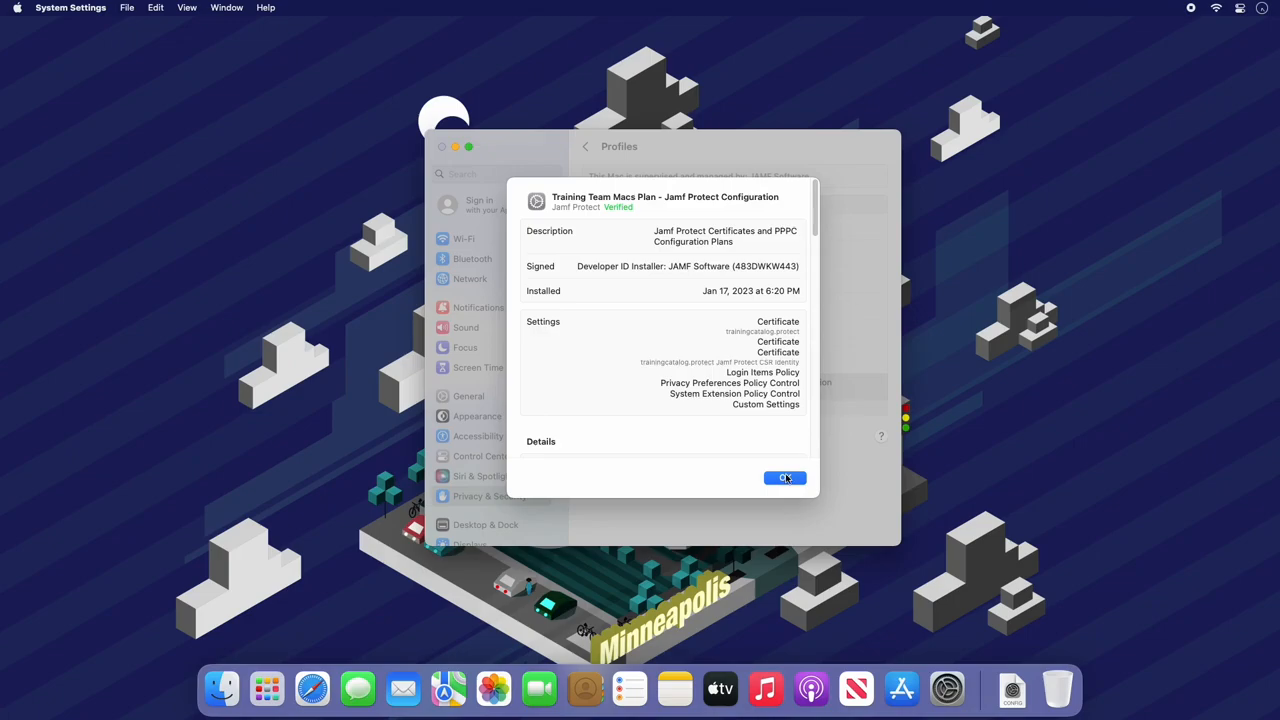
click(797, 526)
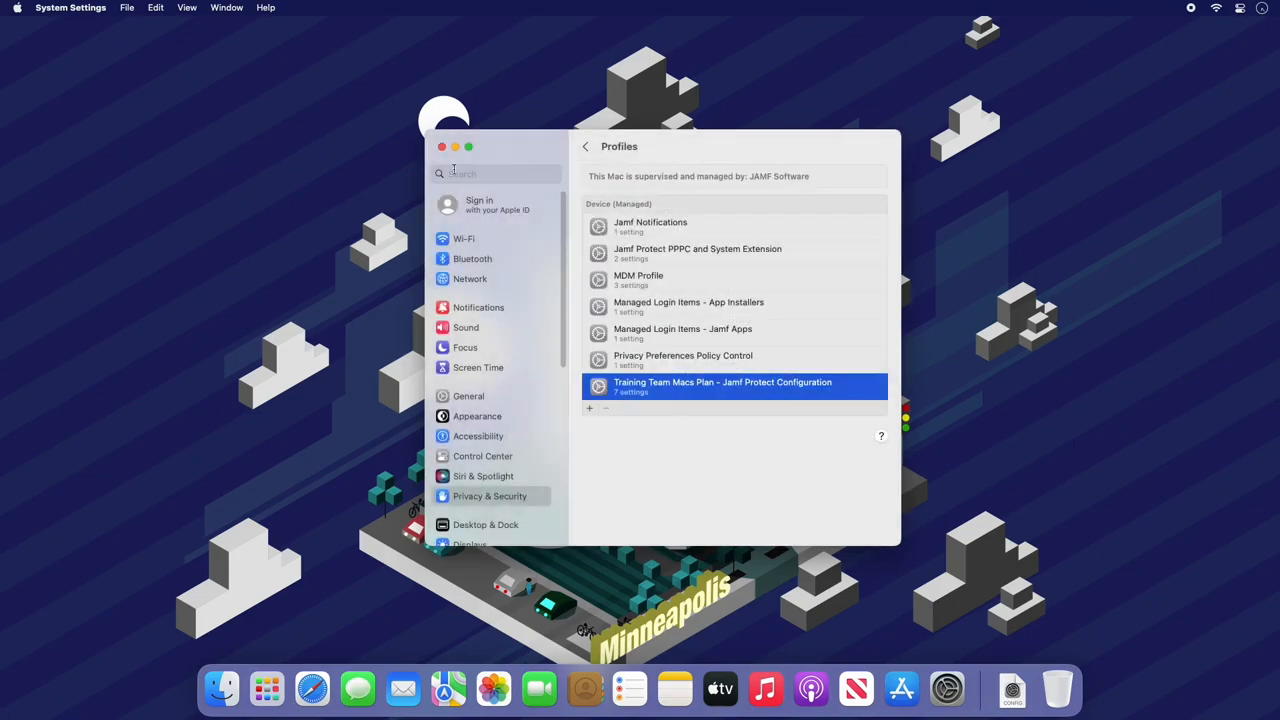
click(360, 105)
- Switch to Terminal and run "sudo protectctl info", authenticating with the account password
key(super+space)
text(terminal)
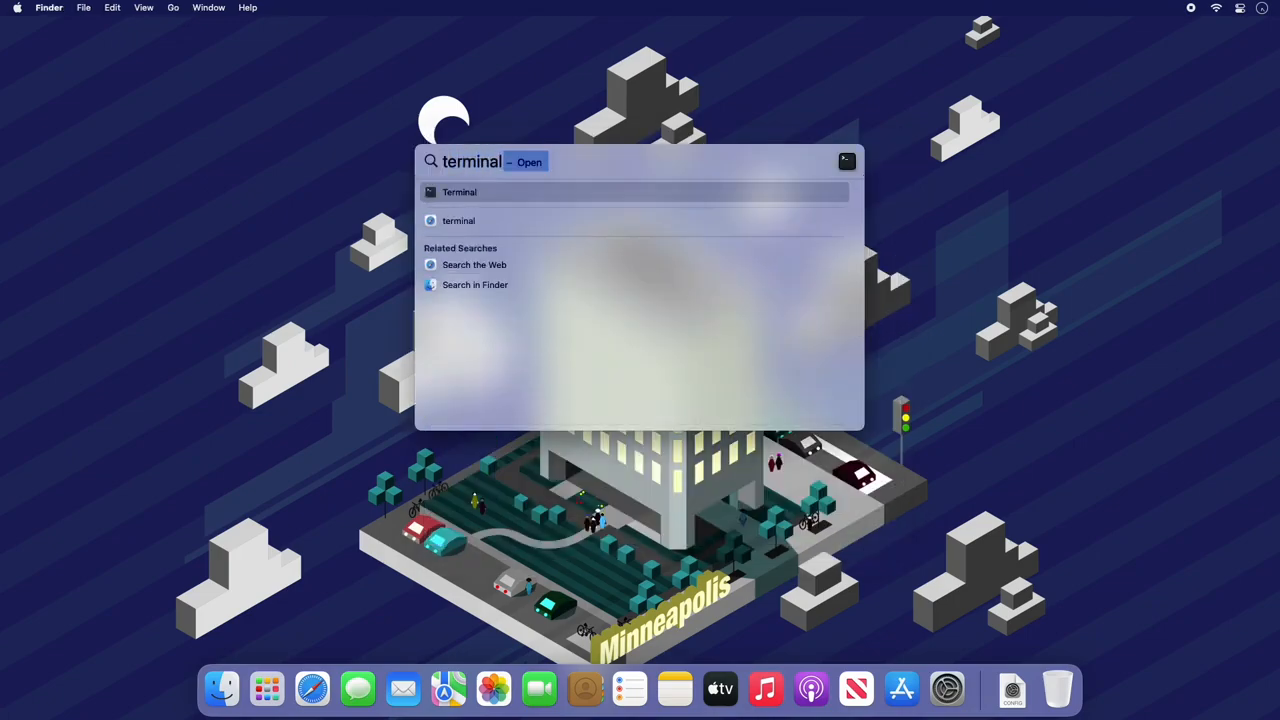
key(Return)
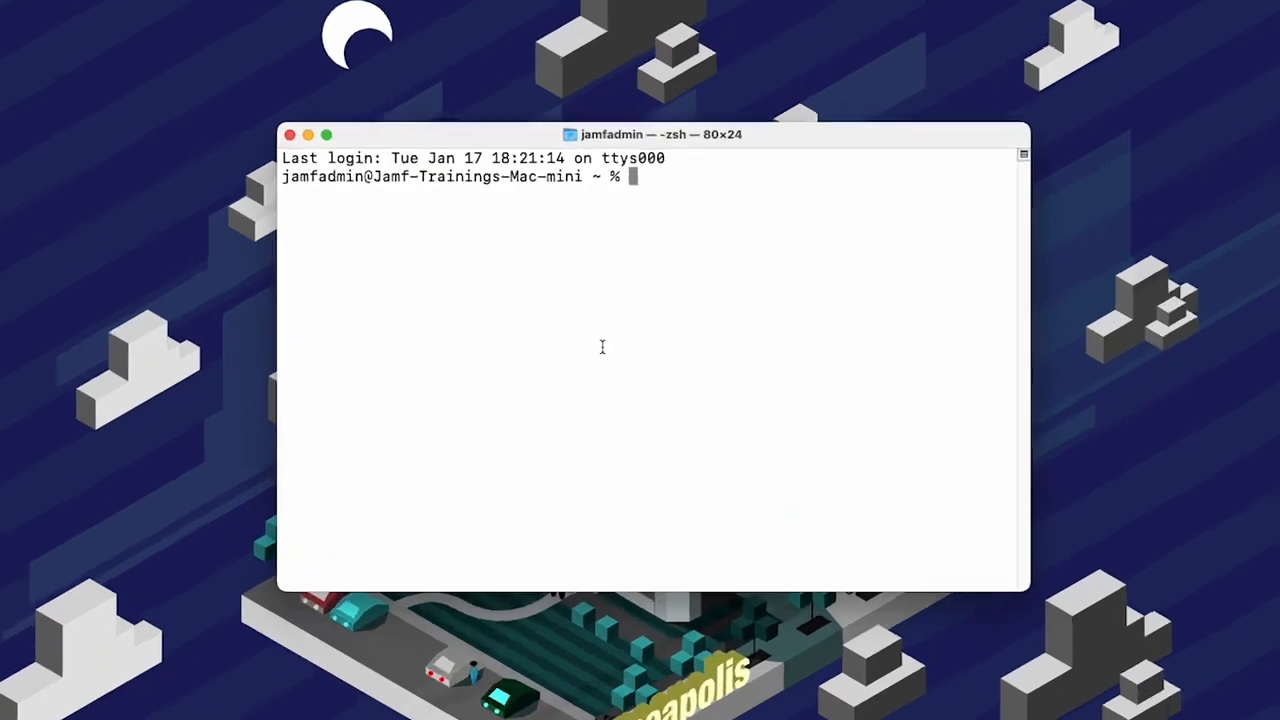
text(sudo protec)
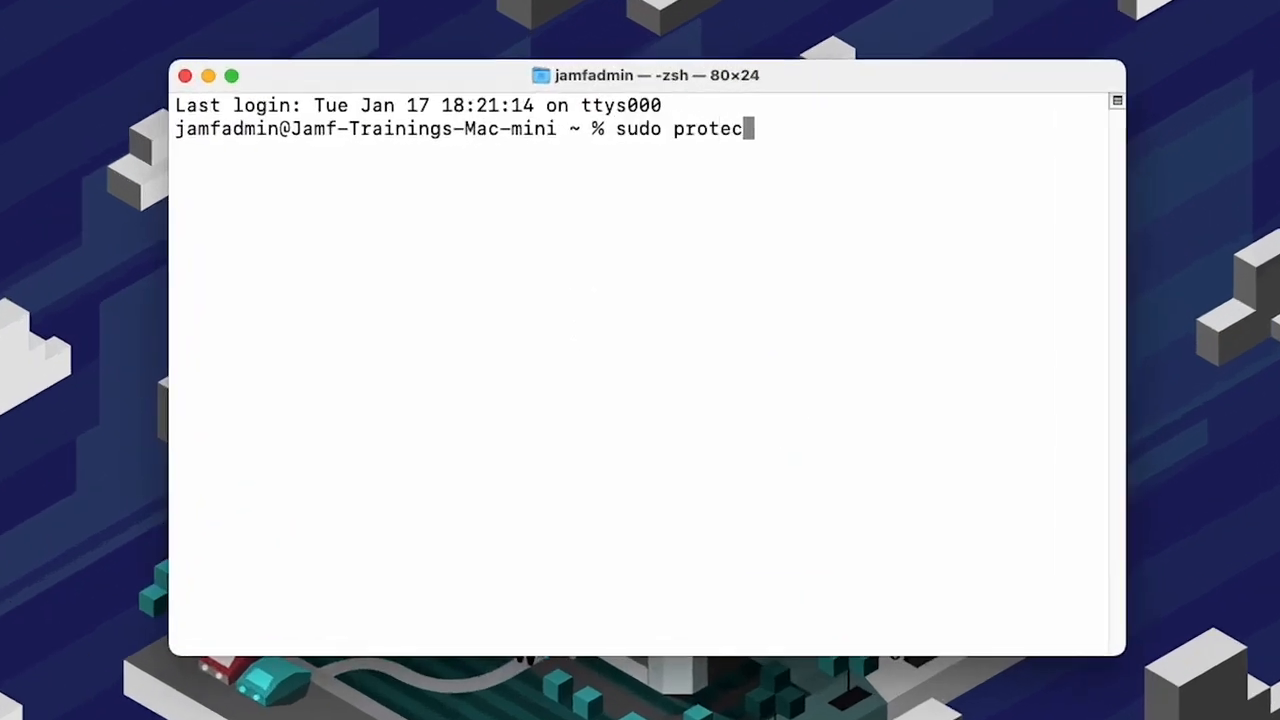
text(tctl info)
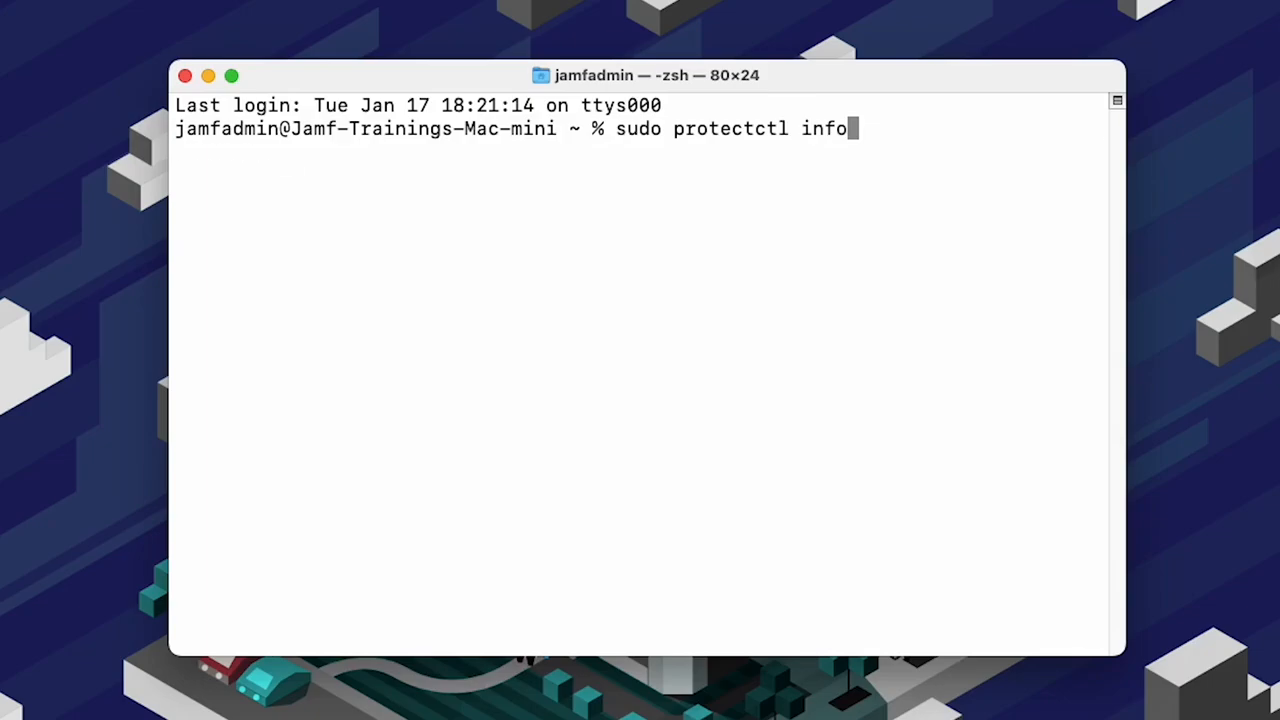
key(Return)
key(Return)
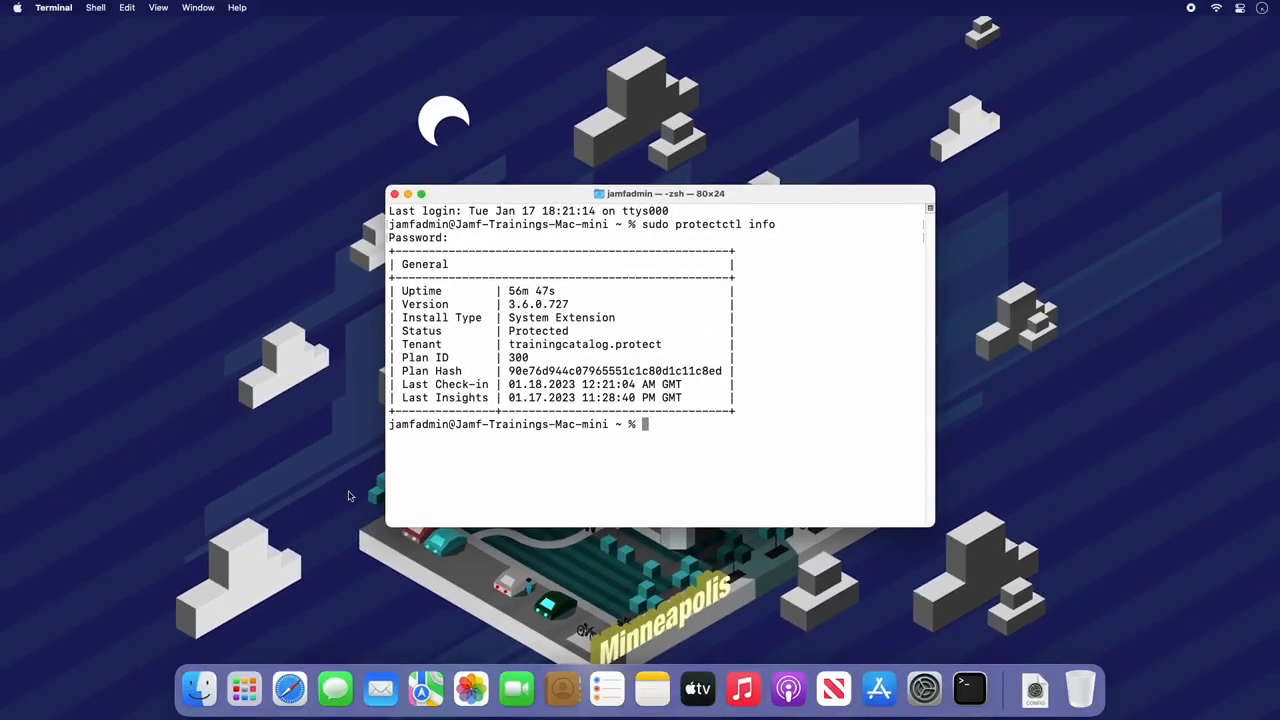
- Switch to Safari, open the Training Team Macs plan summary, and place the Terminal window beside the plan details to compare plan ID and hash
click(290, 688)
click(230, 229)
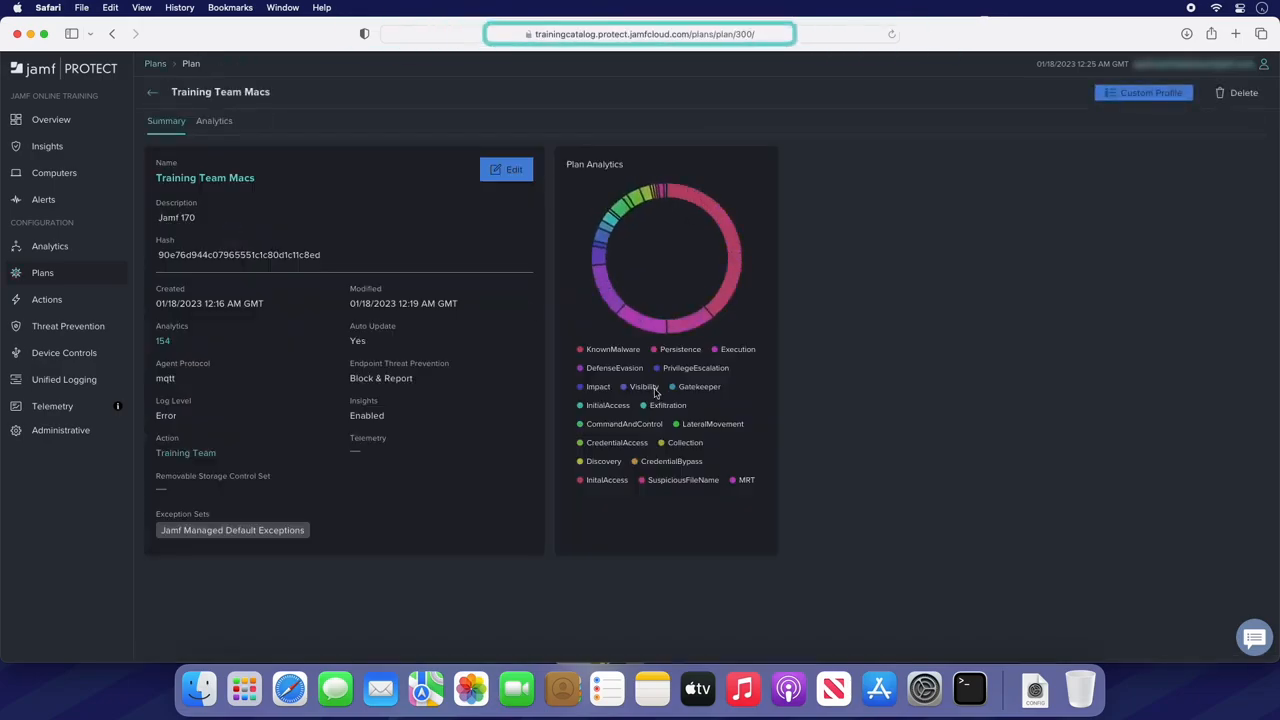
click(969, 688)
drag(782, 206, 1119, 183)
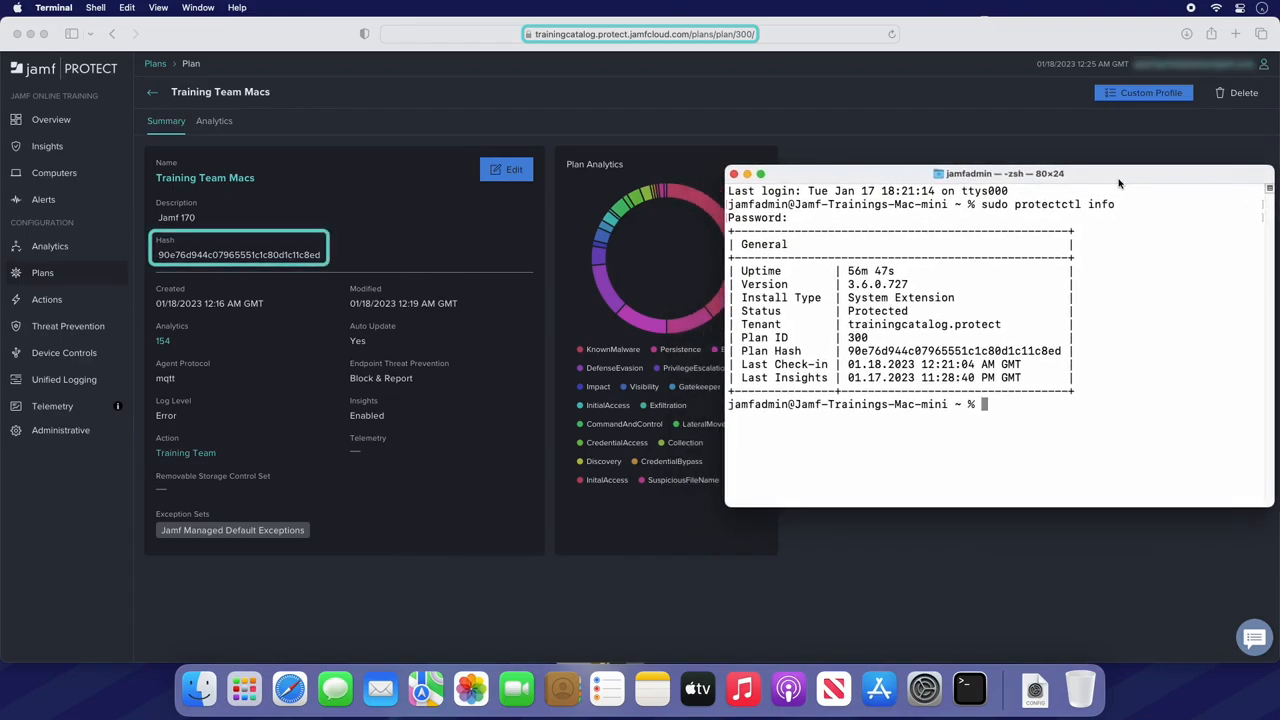